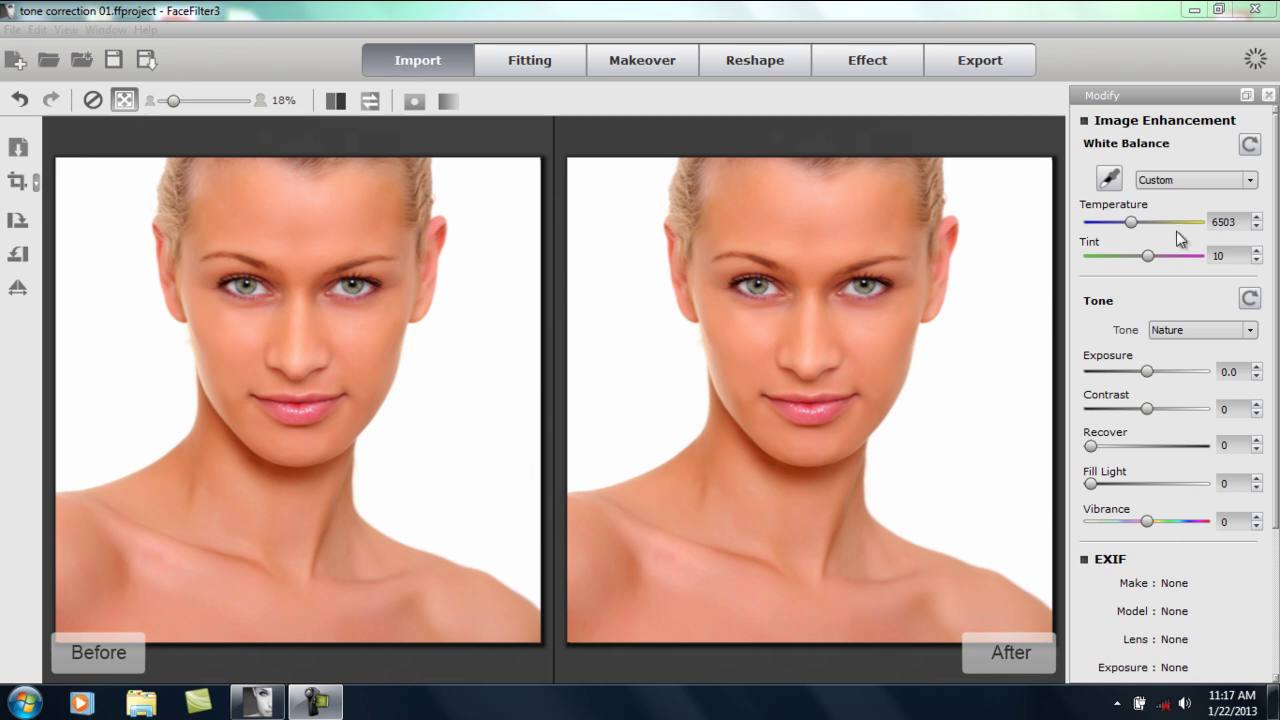
Step: Try a white balance with temperature 5151 and tint around -67, and reset the white balance
drag(1131, 222, 1113, 223)
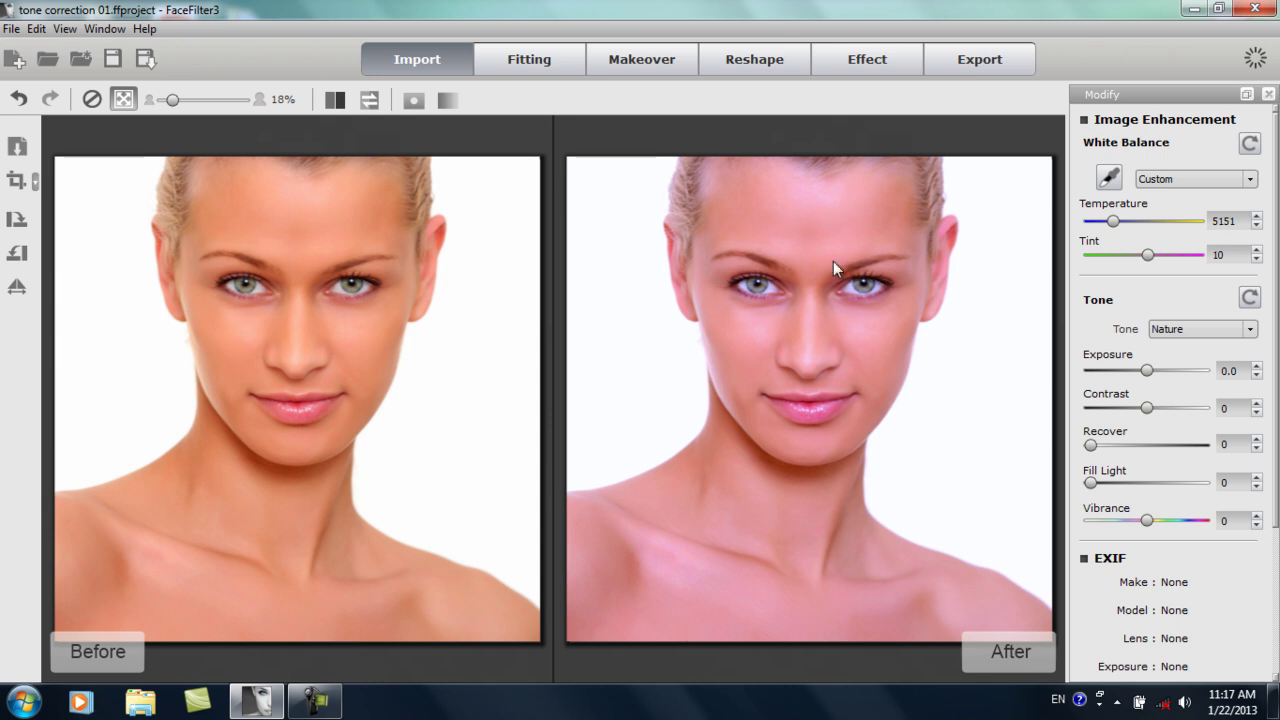
drag(1149, 256, 1122, 258)
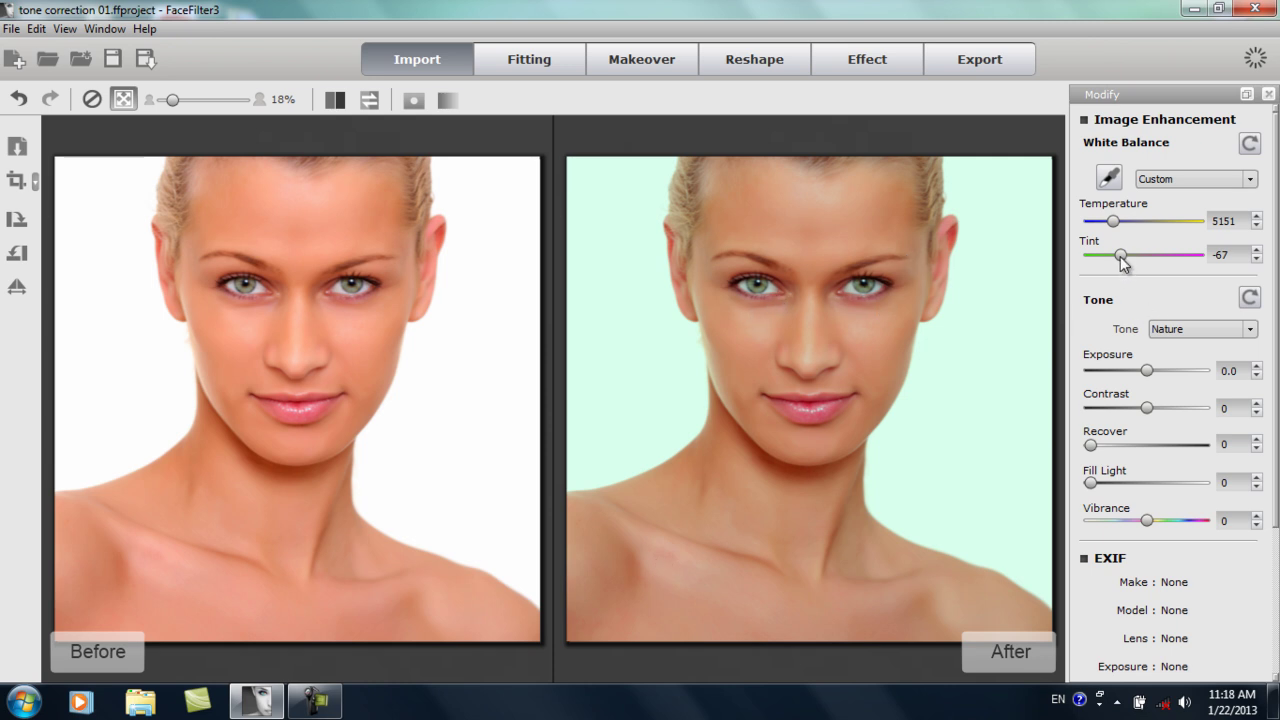
drag(1117, 257, 1115, 258)
click(1249, 146)
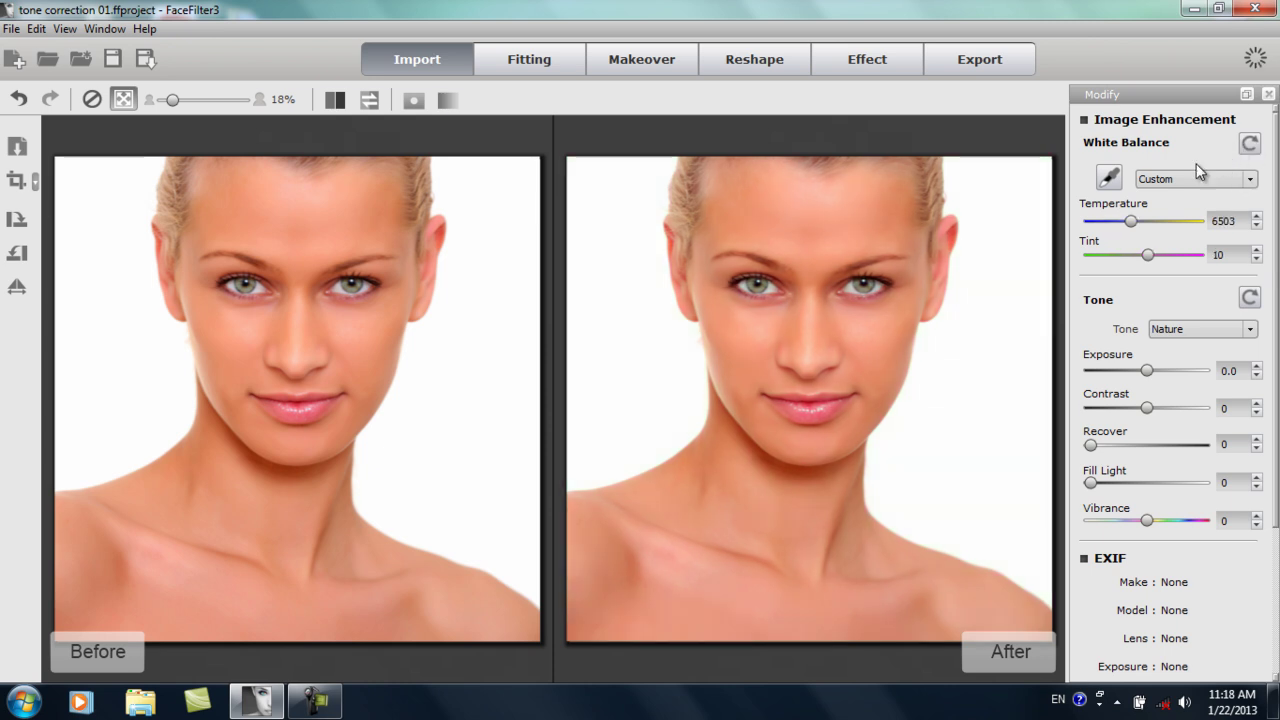
Step: Apply the Blue template from the Color Correction skin foundation presets in the Makeover stage, with the Content Manager shown
click(629, 57)
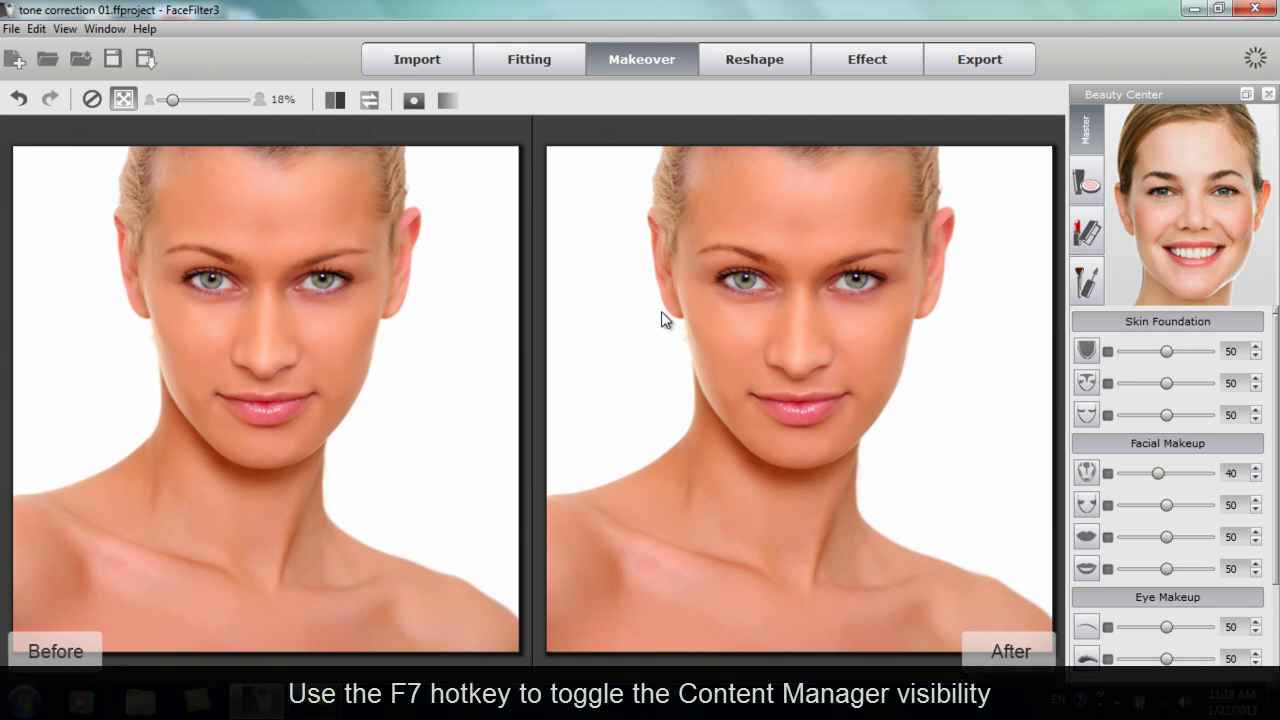
key(F7)
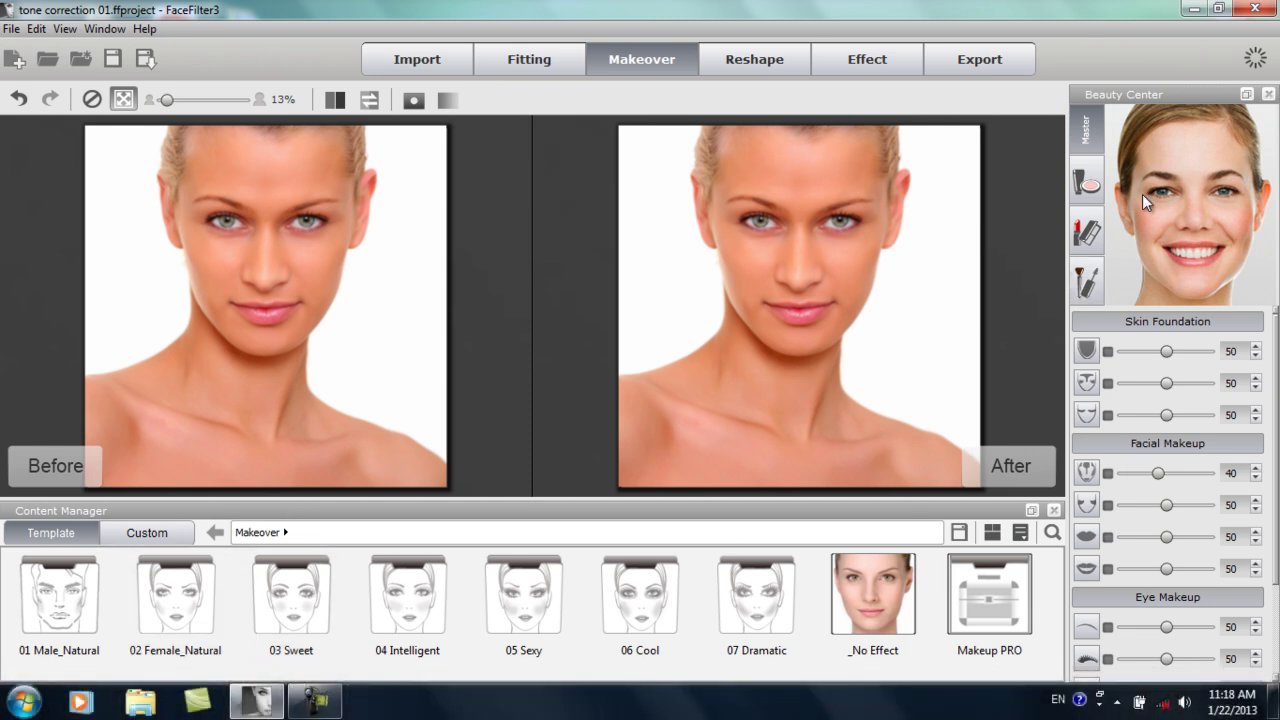
click(1087, 187)
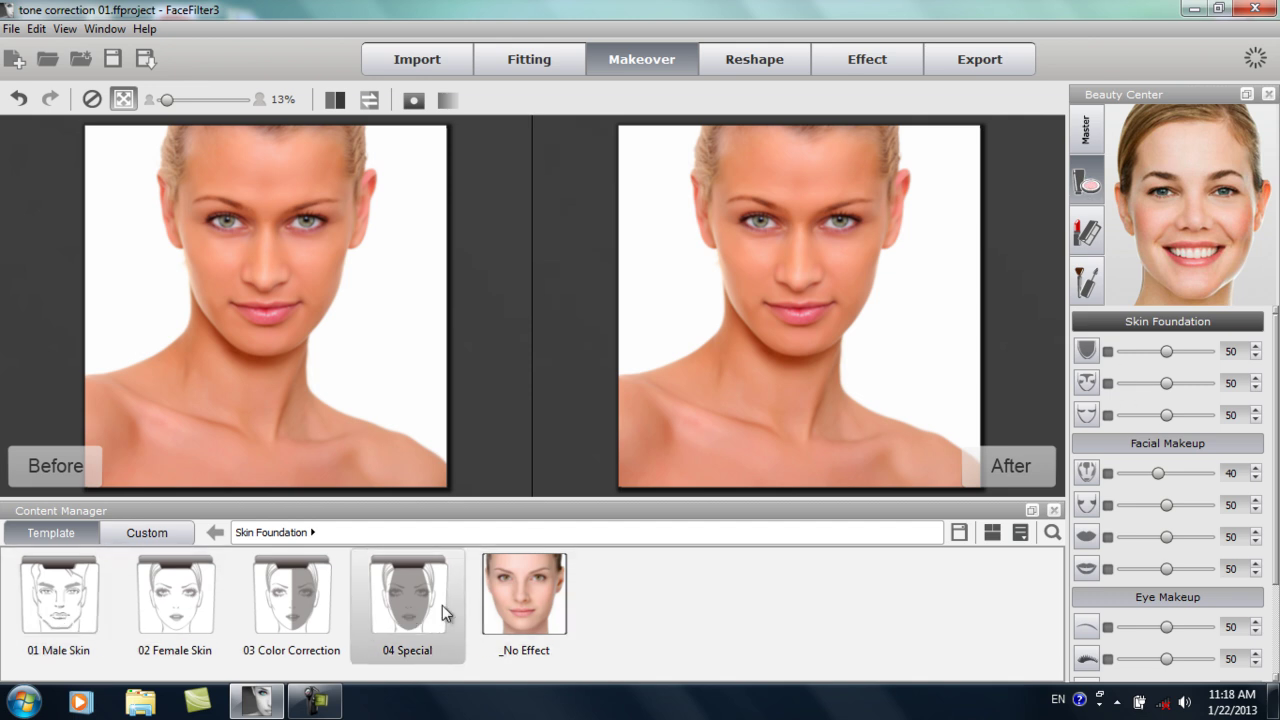
double_click(320, 615)
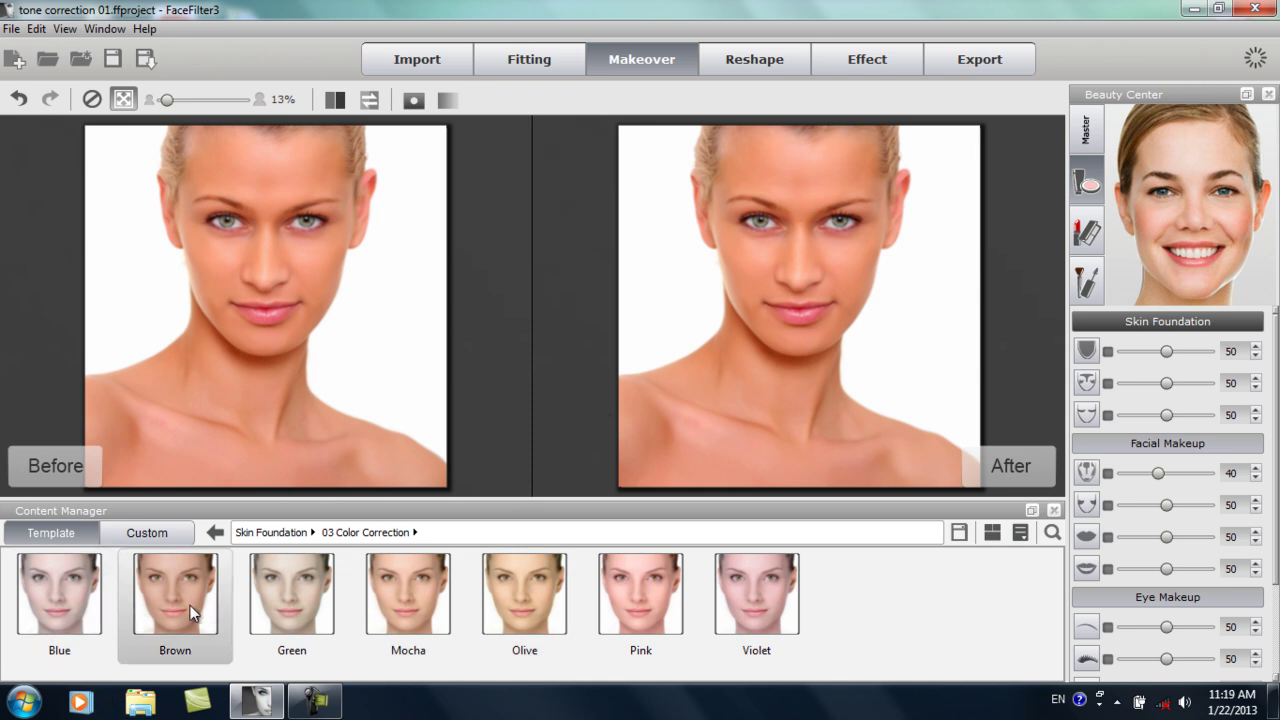
double_click(69, 603)
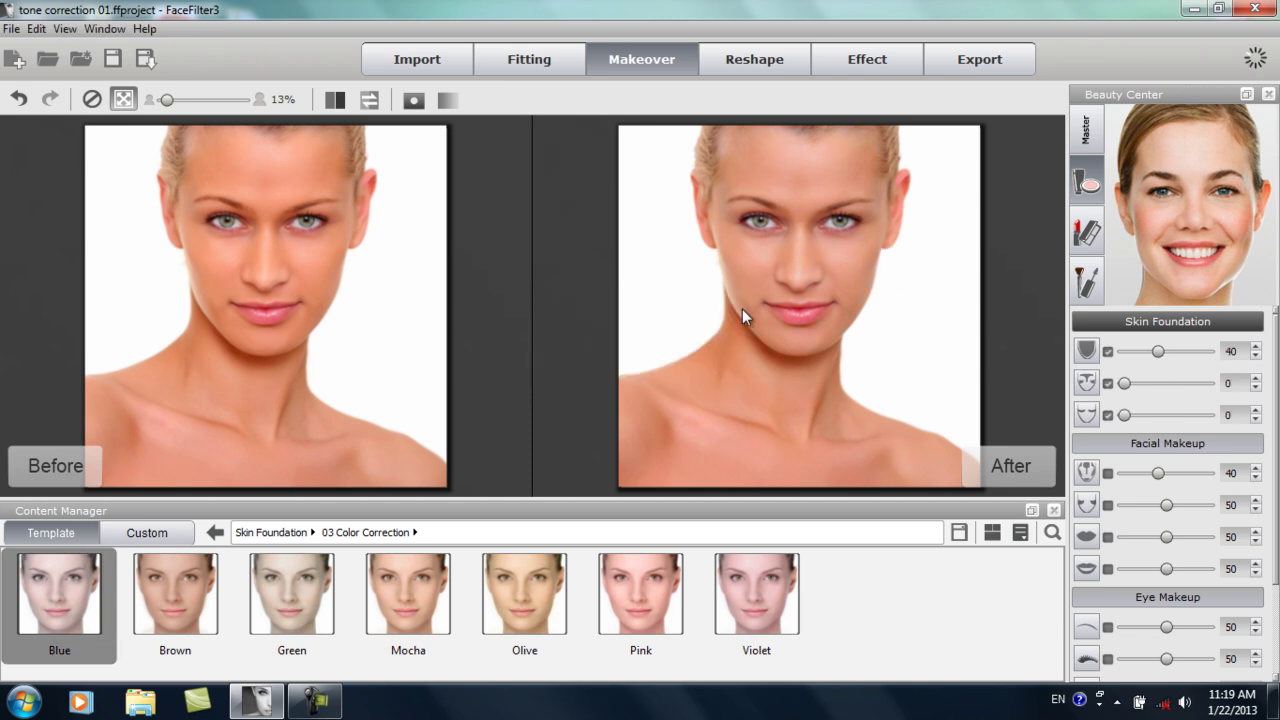
Step: Brighten the face foundation's blue skin refinement color to value 255 (RGB 152, 211, 255)
scroll(816, 301, up, 1)
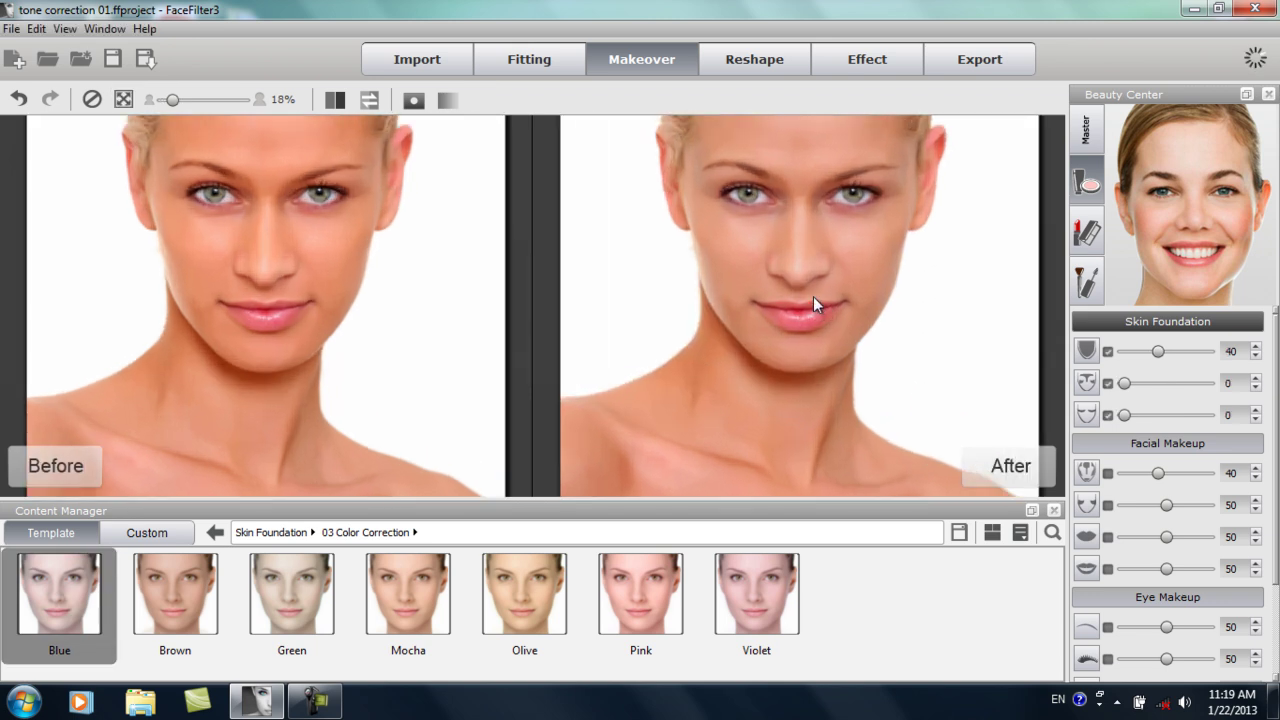
drag(830, 243, 826, 281)
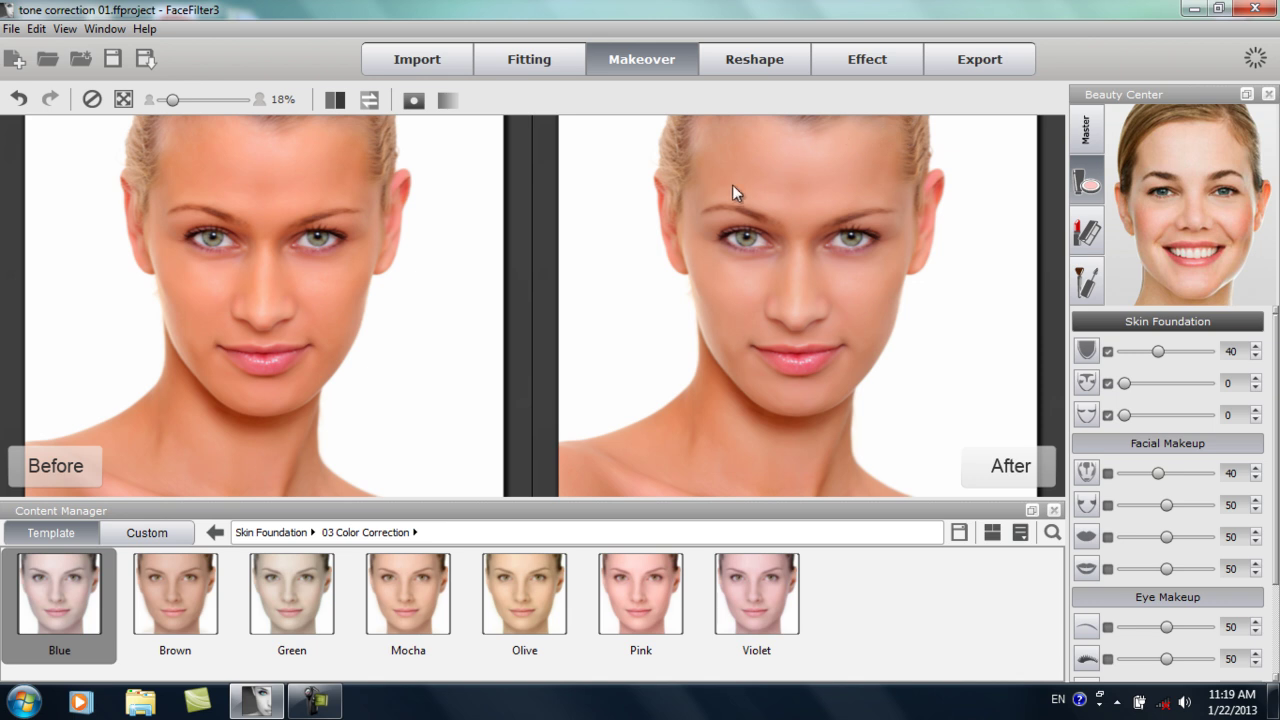
click(1088, 355)
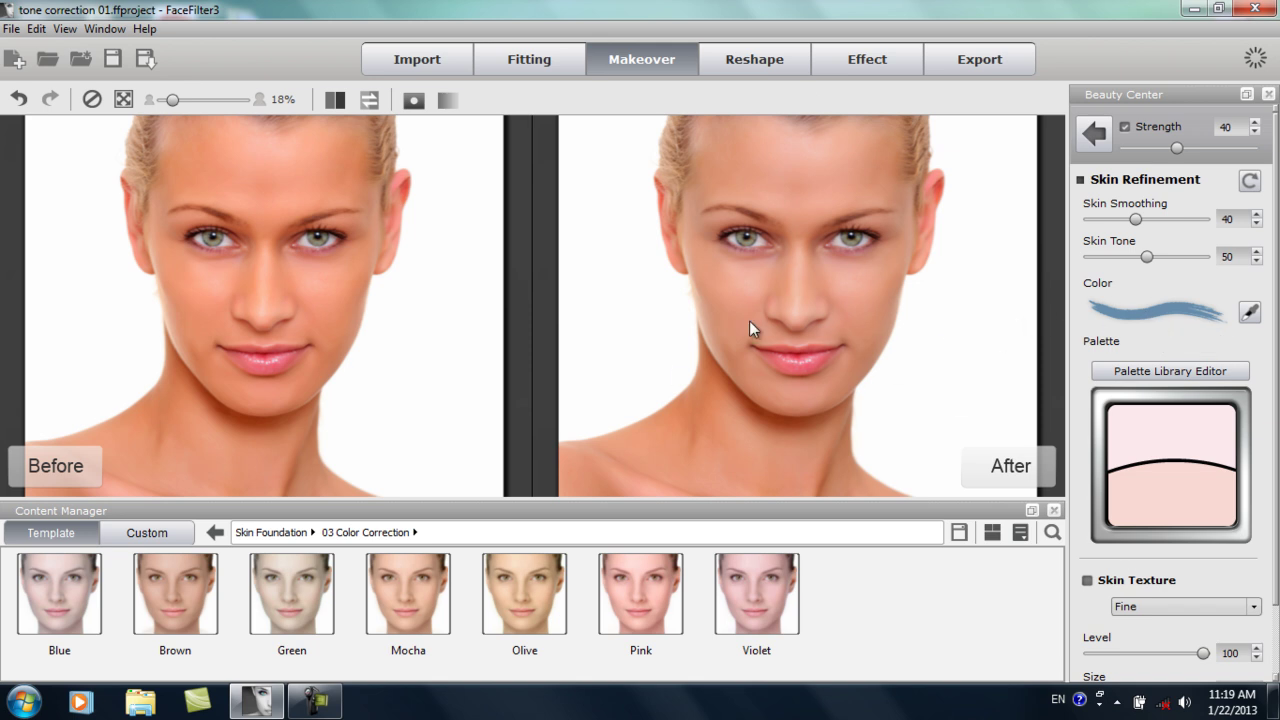
click(1150, 318)
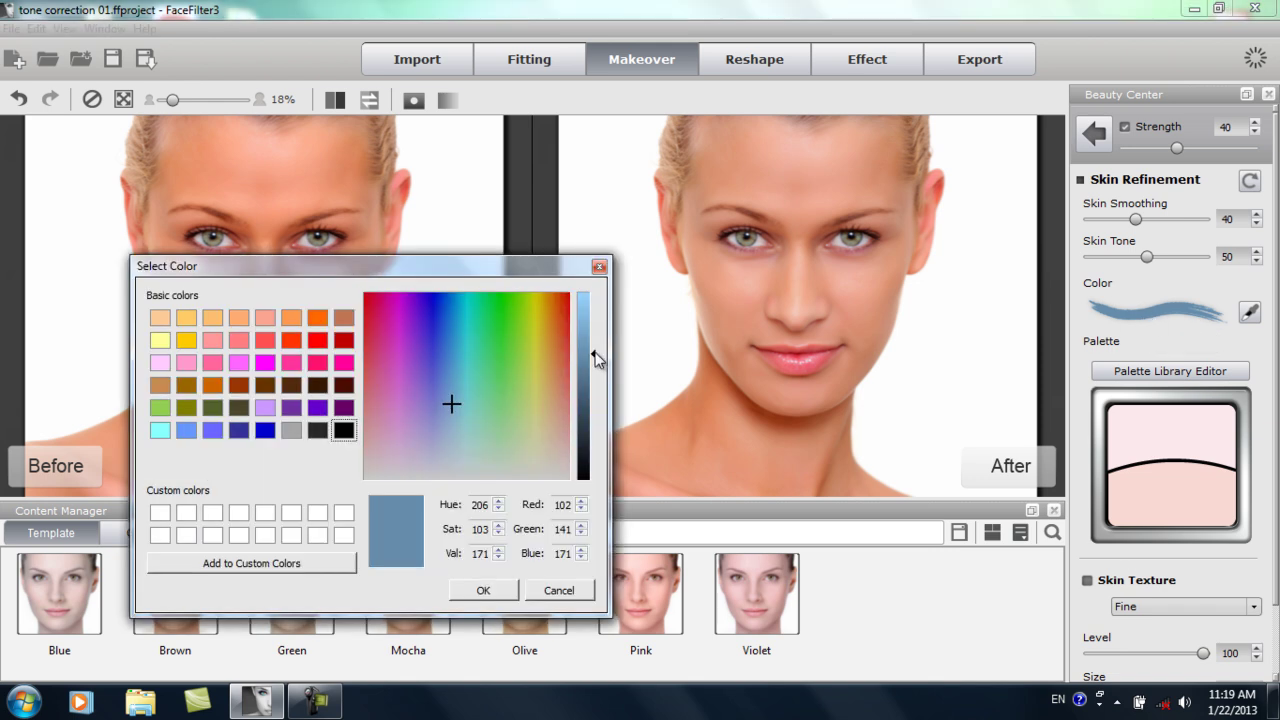
drag(594, 355, 594, 294)
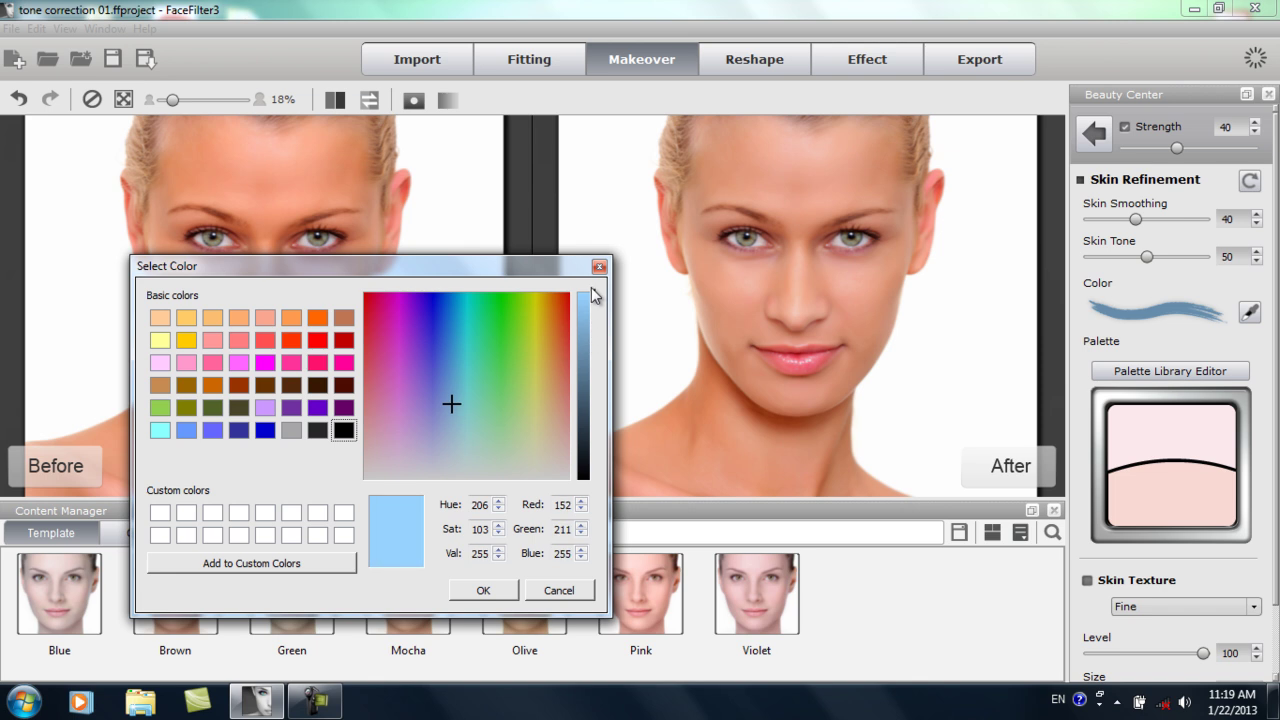
click(483, 591)
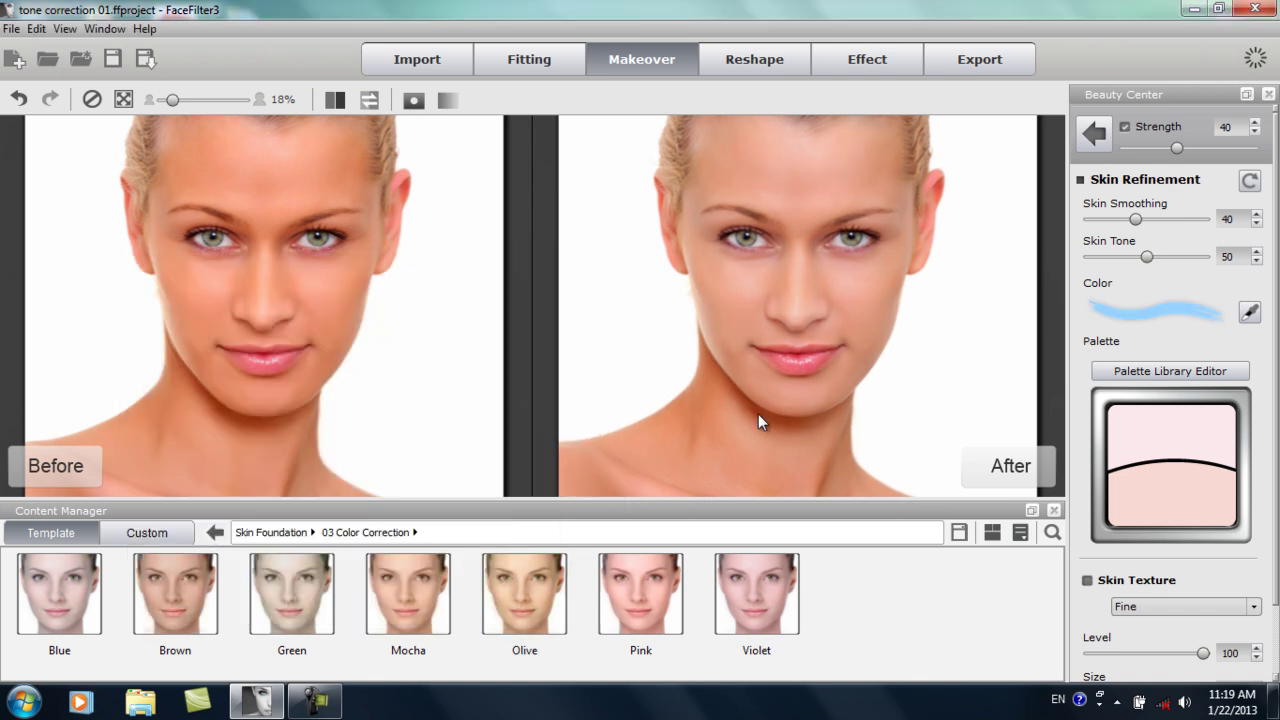
Step: Set the face foundation's Skin Tone to 52 and its Strength to 51
scroll(794, 337, down, 1)
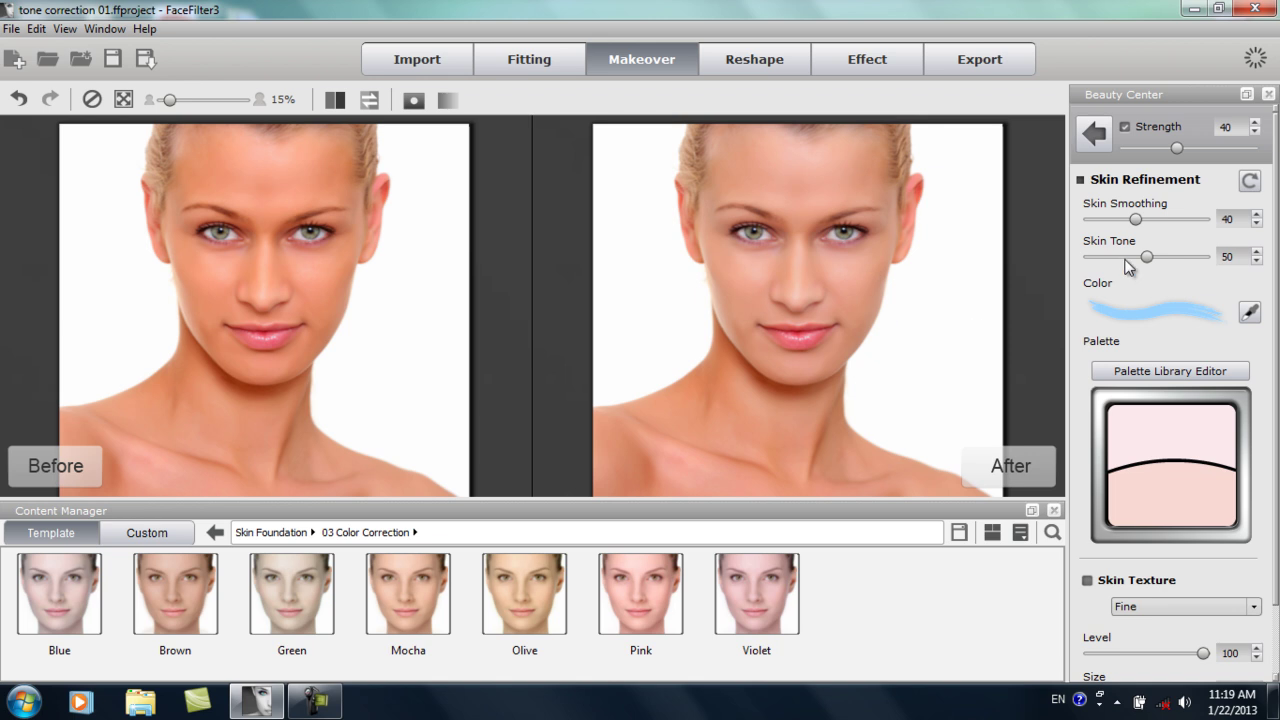
drag(1149, 259, 1198, 260)
drag(1199, 262, 1153, 262)
drag(1177, 148, 1240, 156)
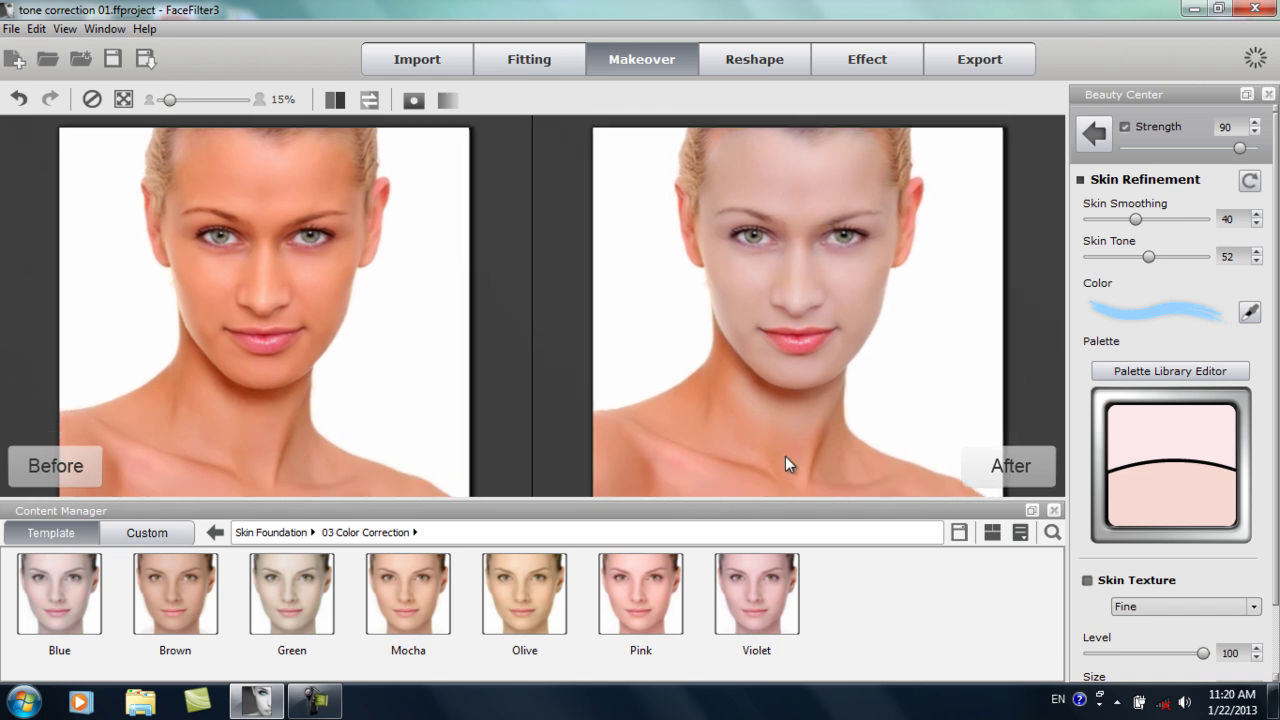
scroll(785, 456, down, 2)
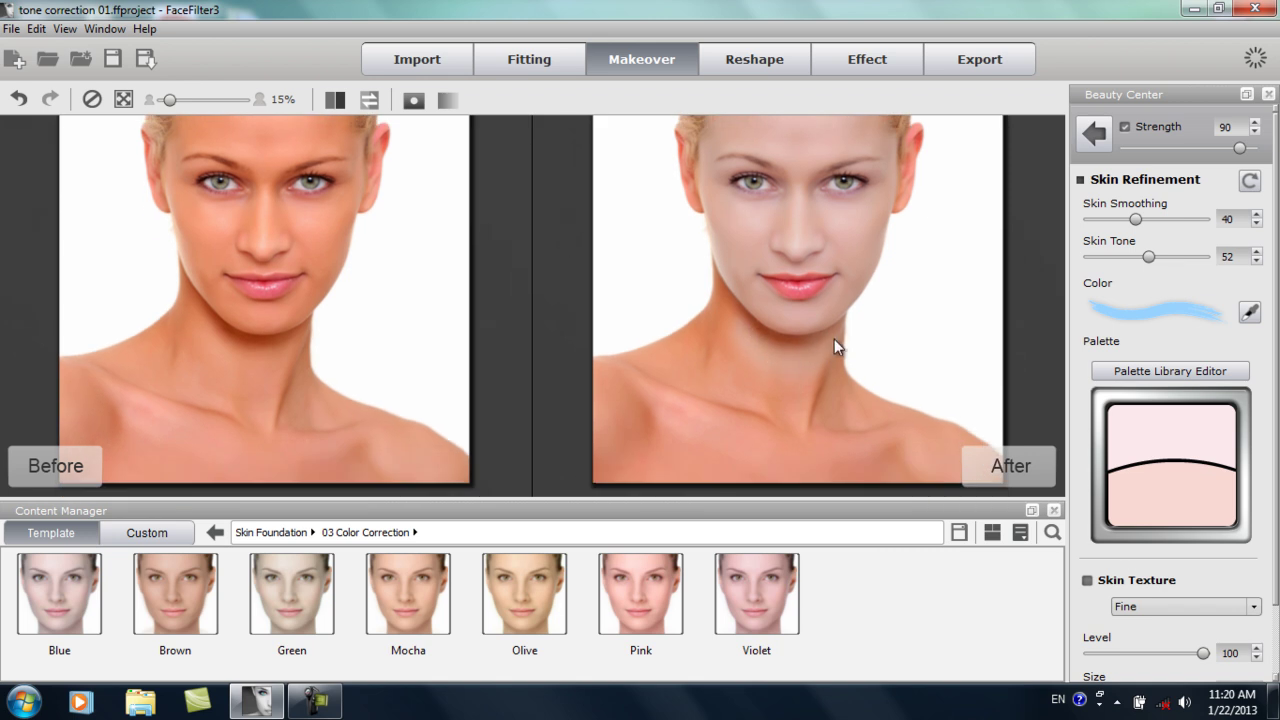
scroll(800, 267, up, 2)
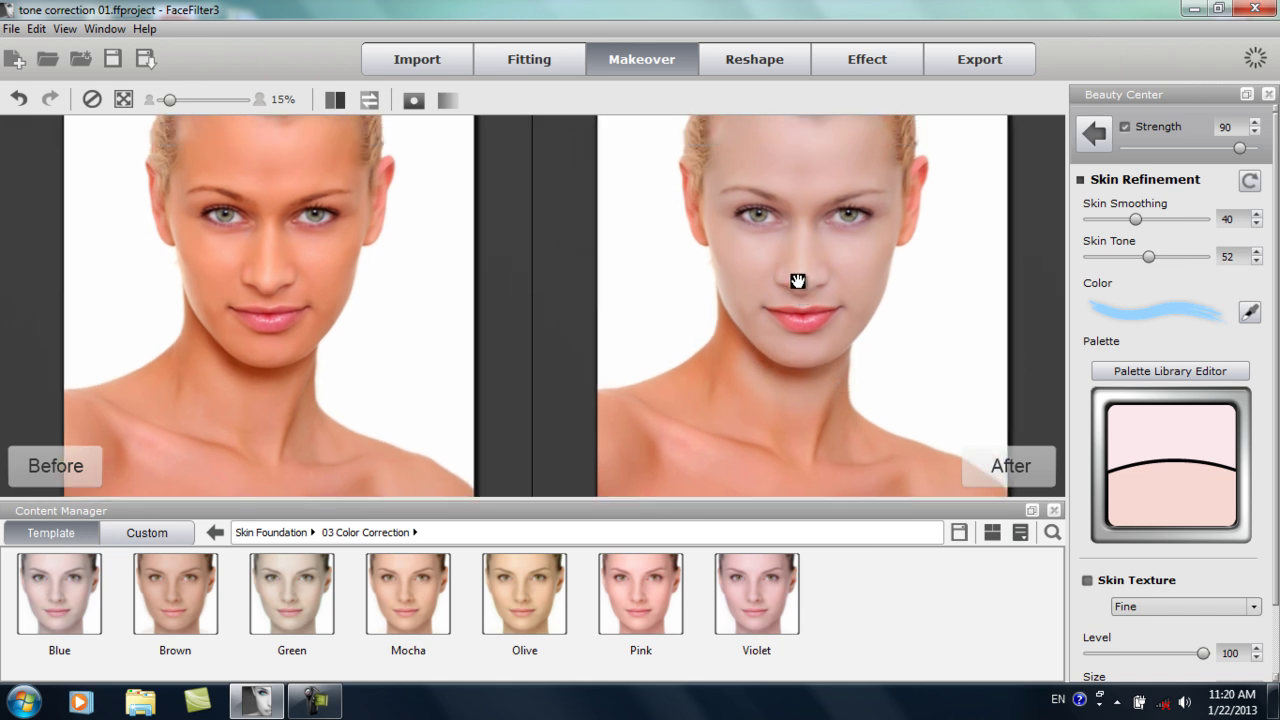
drag(1241, 149, 1192, 150)
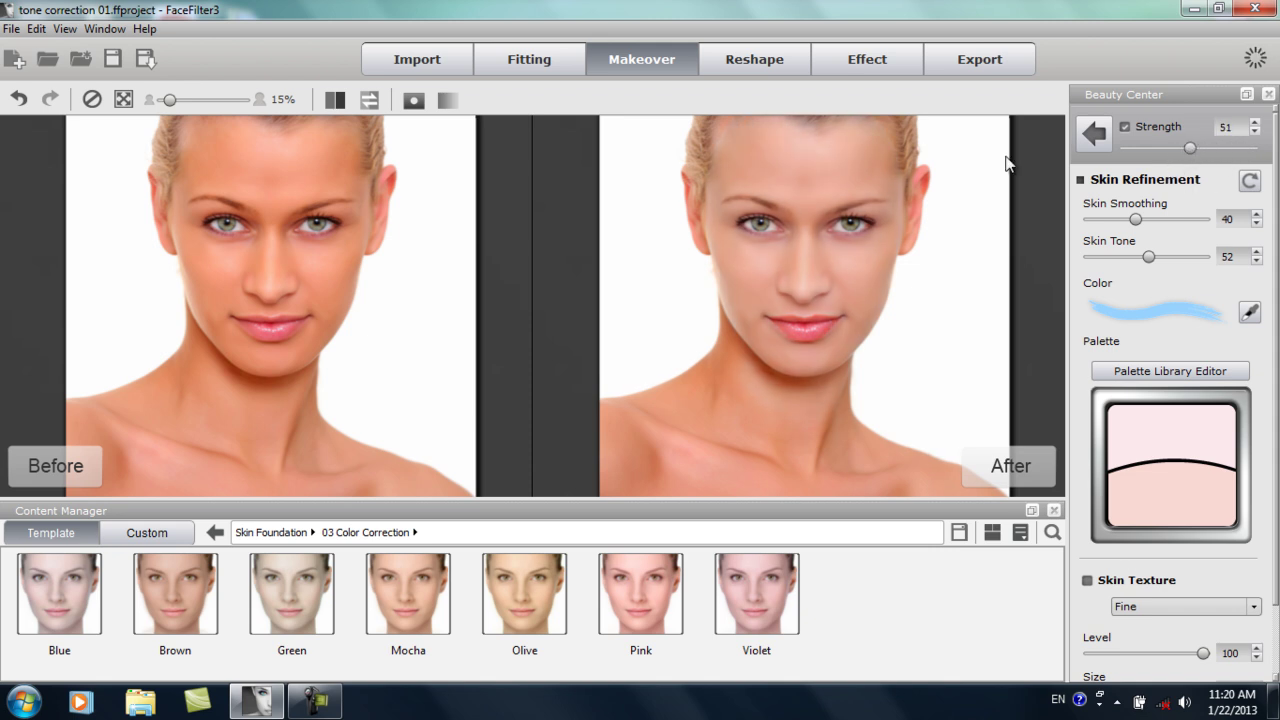
Step: Open the foundation's mask for editing and set the mask brush to size 45, hardness 78 and strength 83
click(412, 100)
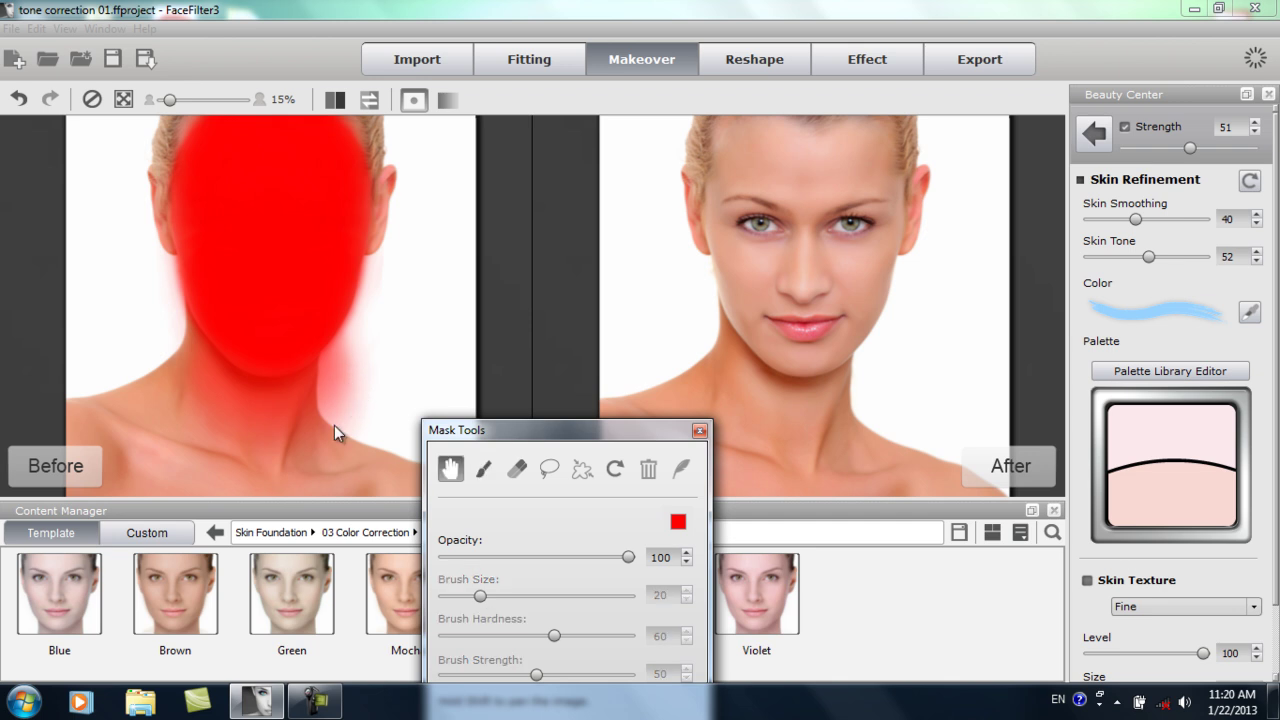
key(shift)
drag(343, 403, 363, 360)
drag(363, 330, 309, 351)
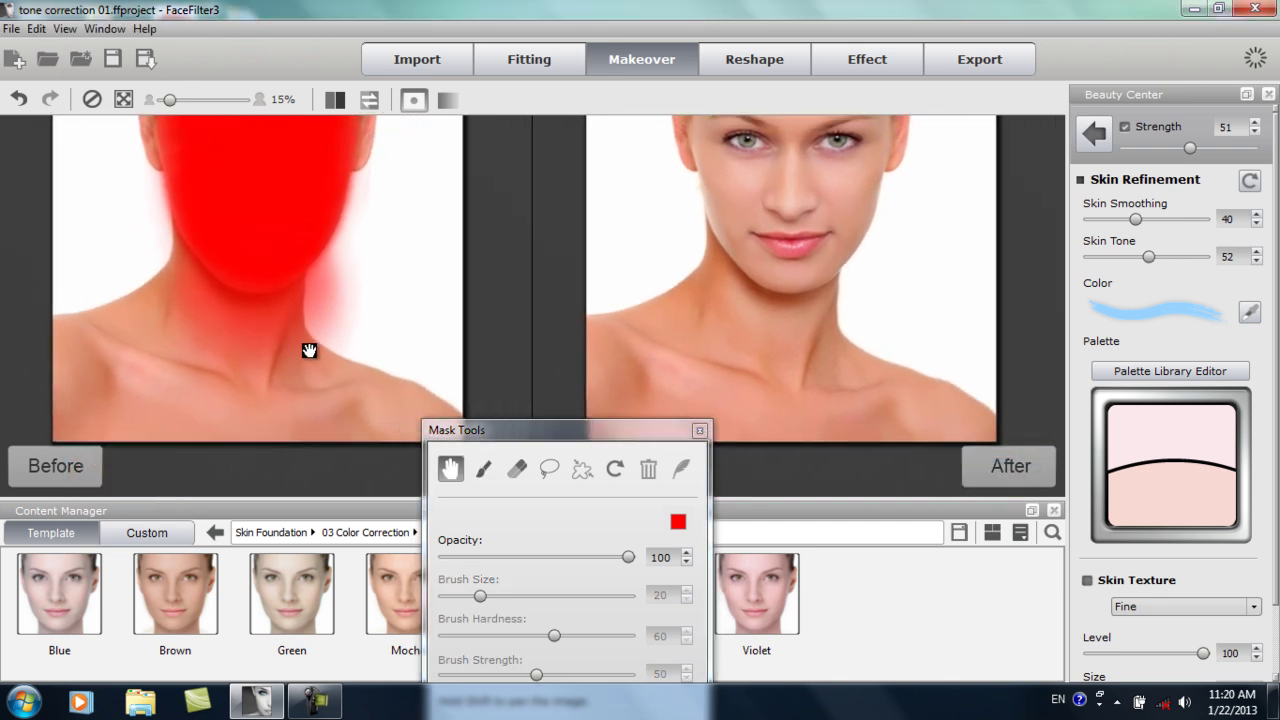
click(483, 468)
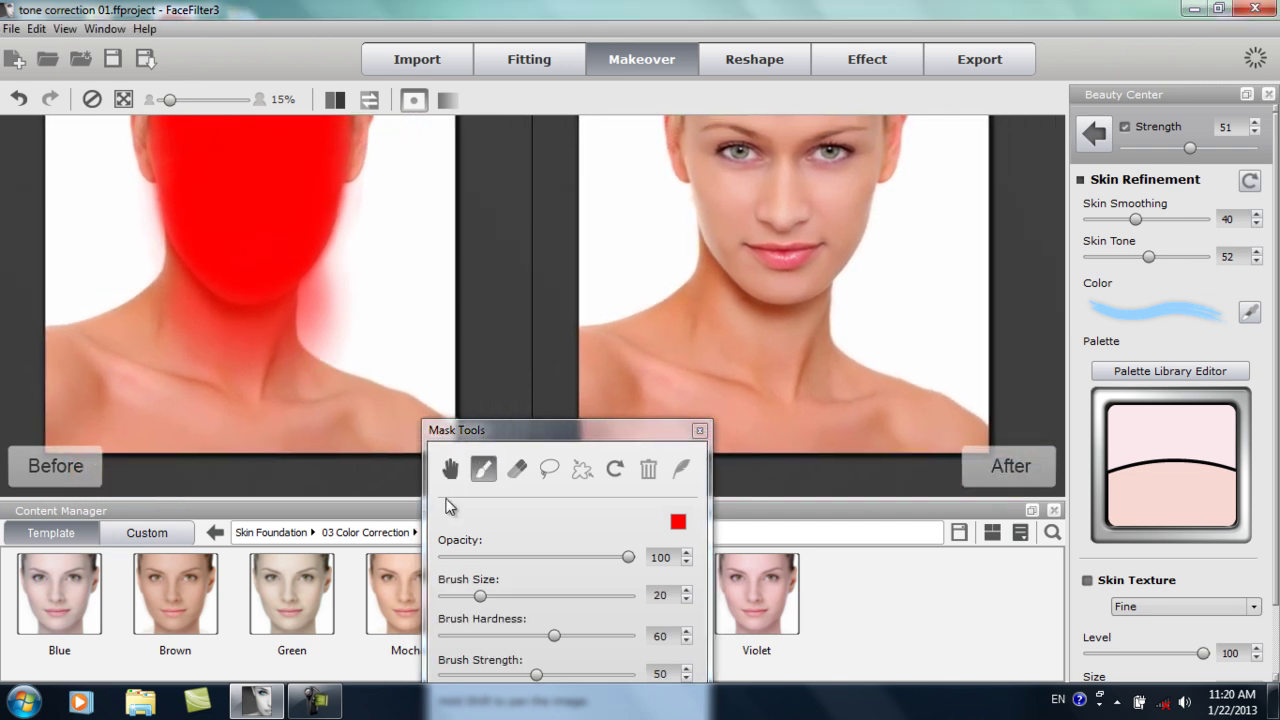
drag(552, 435, 571, 383)
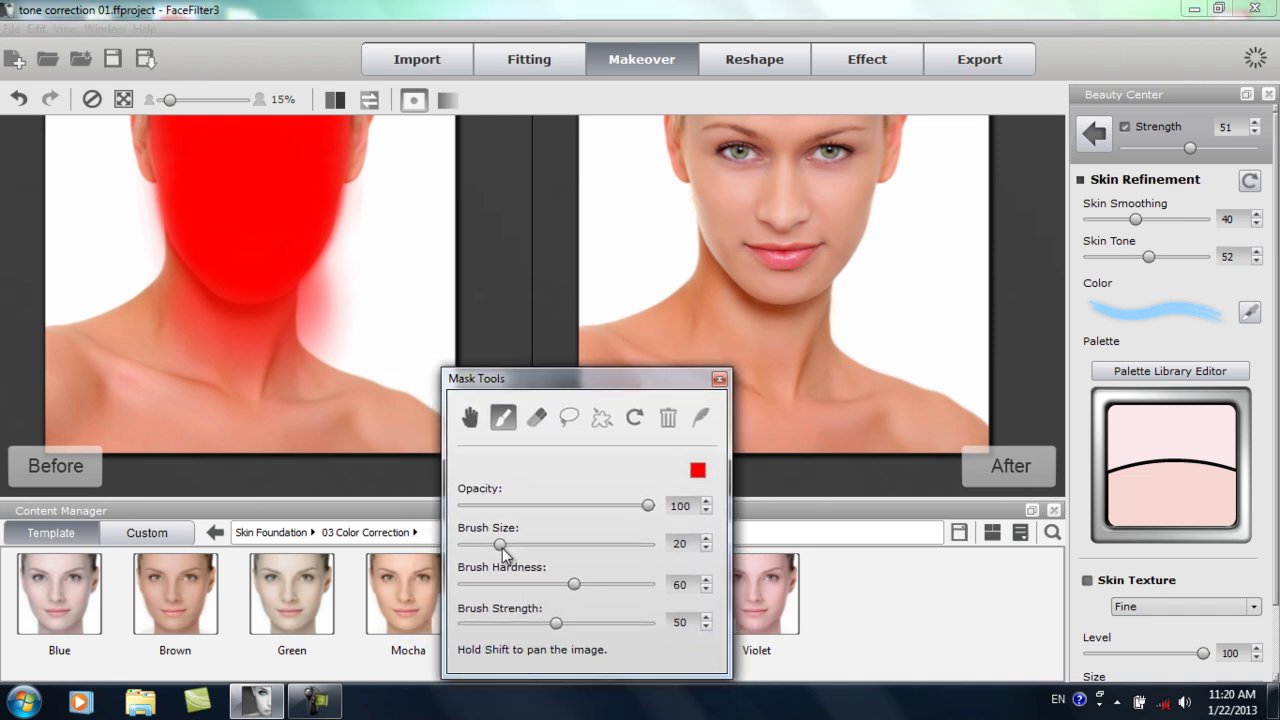
mouse_move(511, 545)
mouse_move(511, 545)
mouse_down()
mouse_move(546, 545)
mouse_move(610, 584)
mouse_up()
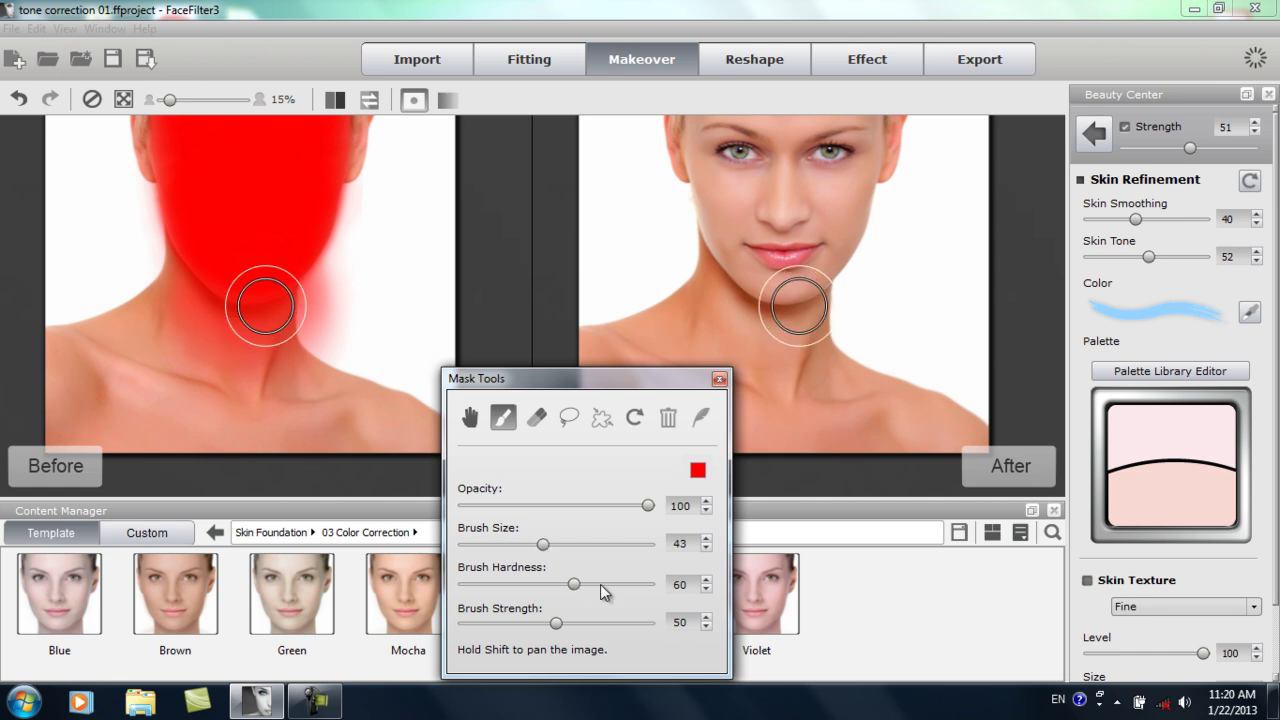
click(617, 623)
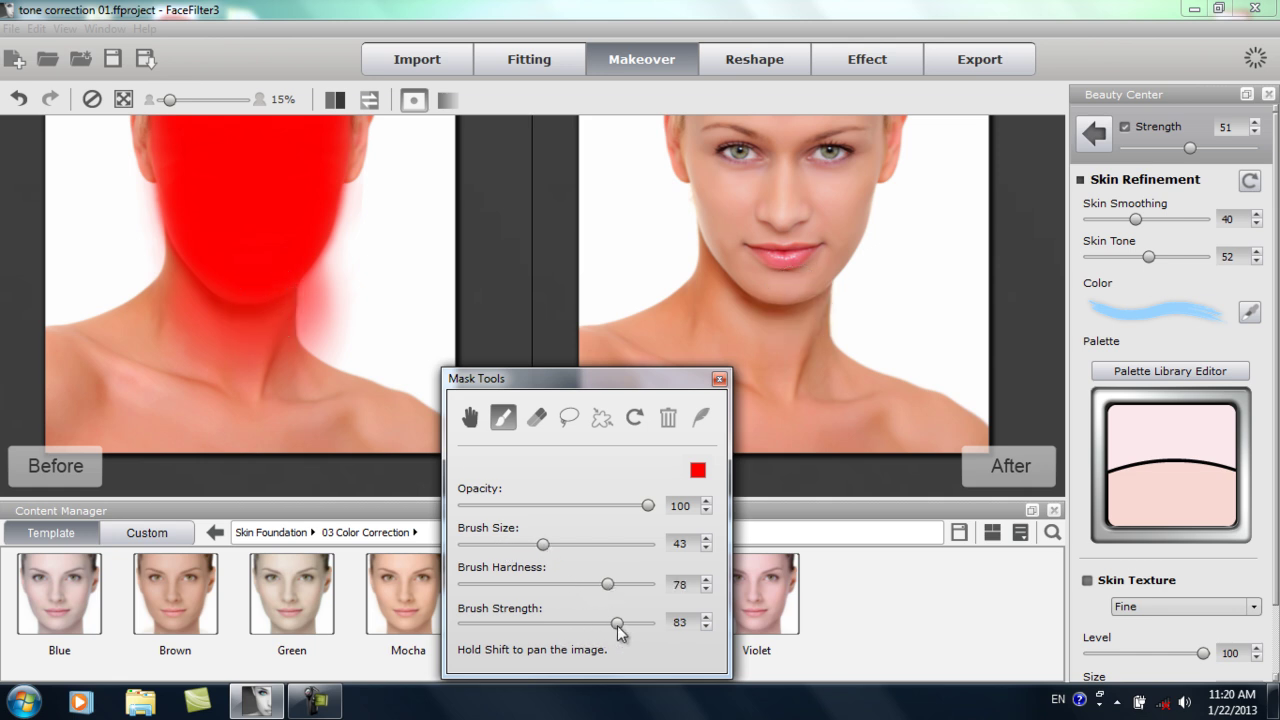
drag(545, 543, 548, 543)
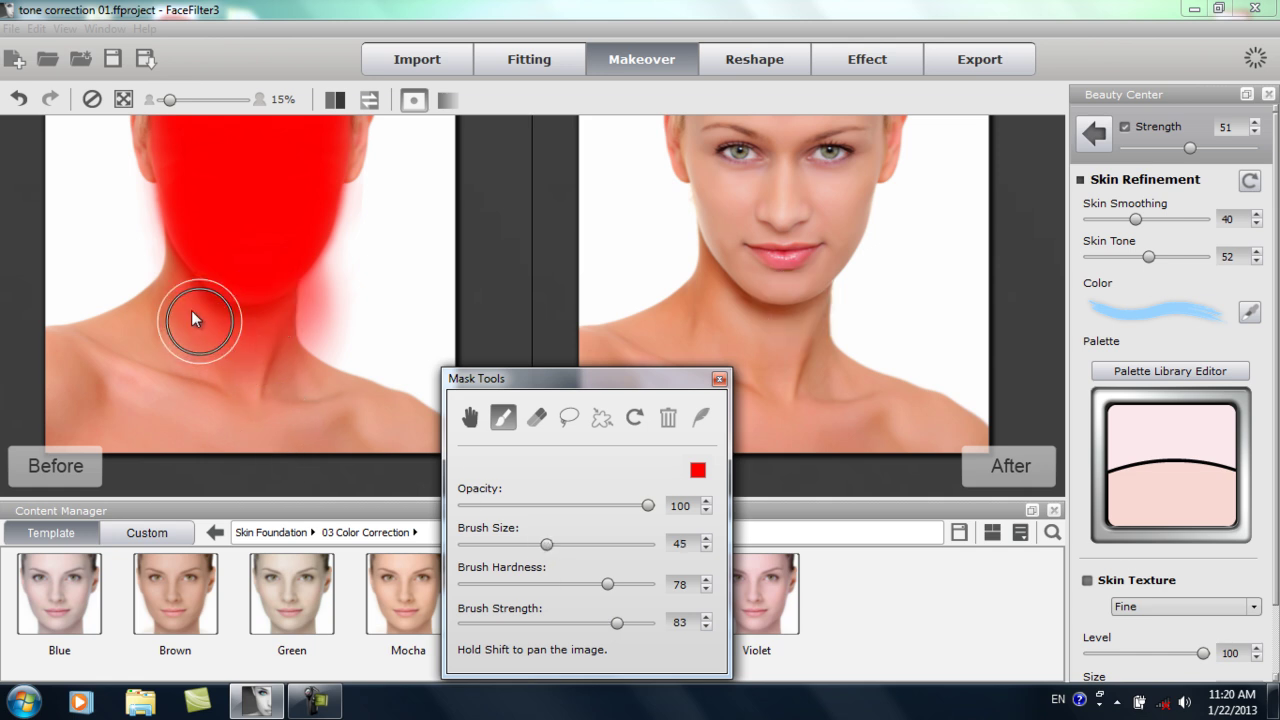
Step: Paint the foundation mask over the neck, shoulders and chest, and close the mask tools
drag(582, 396, 491, 480)
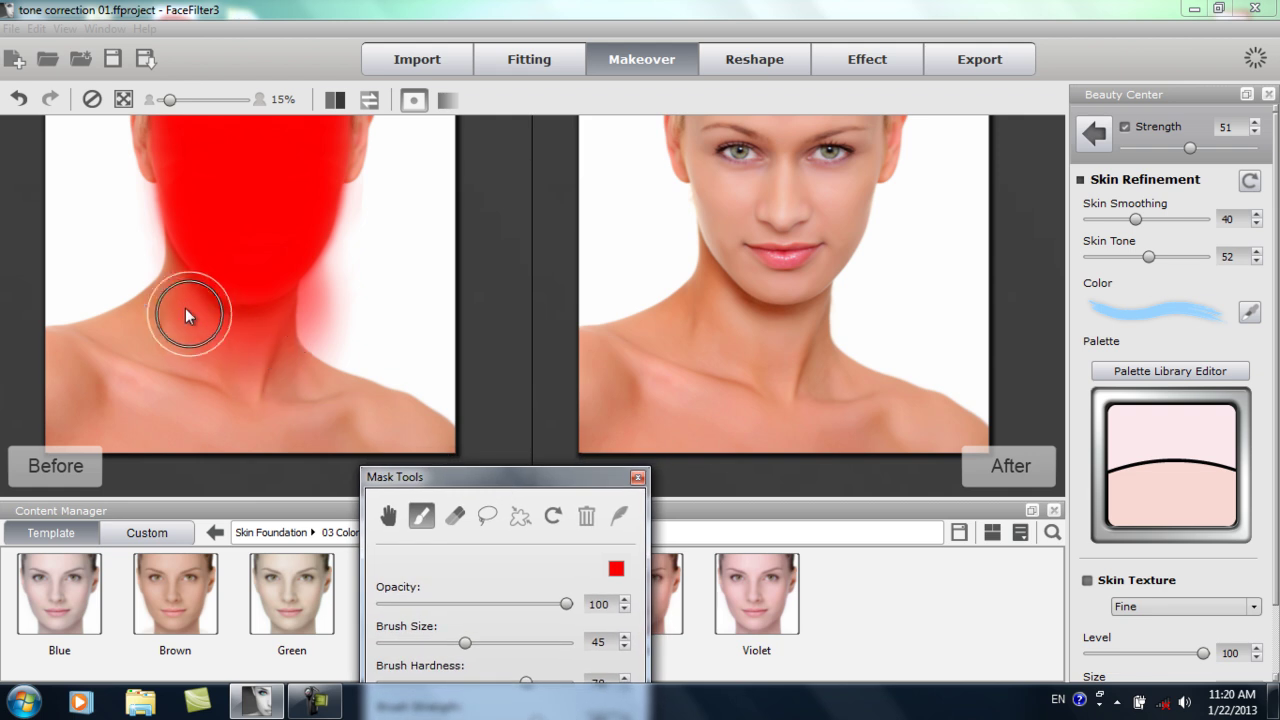
mouse_move(201, 288)
mouse_down()
mouse_move(73, 384)
mouse_move(64, 400)
mouse_move(111, 396)
mouse_move(53, 441)
mouse_move(100, 424)
mouse_move(172, 362)
mouse_move(126, 448)
mouse_move(214, 335)
mouse_move(253, 393)
mouse_move(248, 324)
mouse_move(281, 388)
mouse_move(415, 454)
mouse_move(263, 388)
mouse_move(306, 451)
mouse_move(208, 417)
mouse_move(188, 445)
mouse_move(389, 441)
mouse_up()
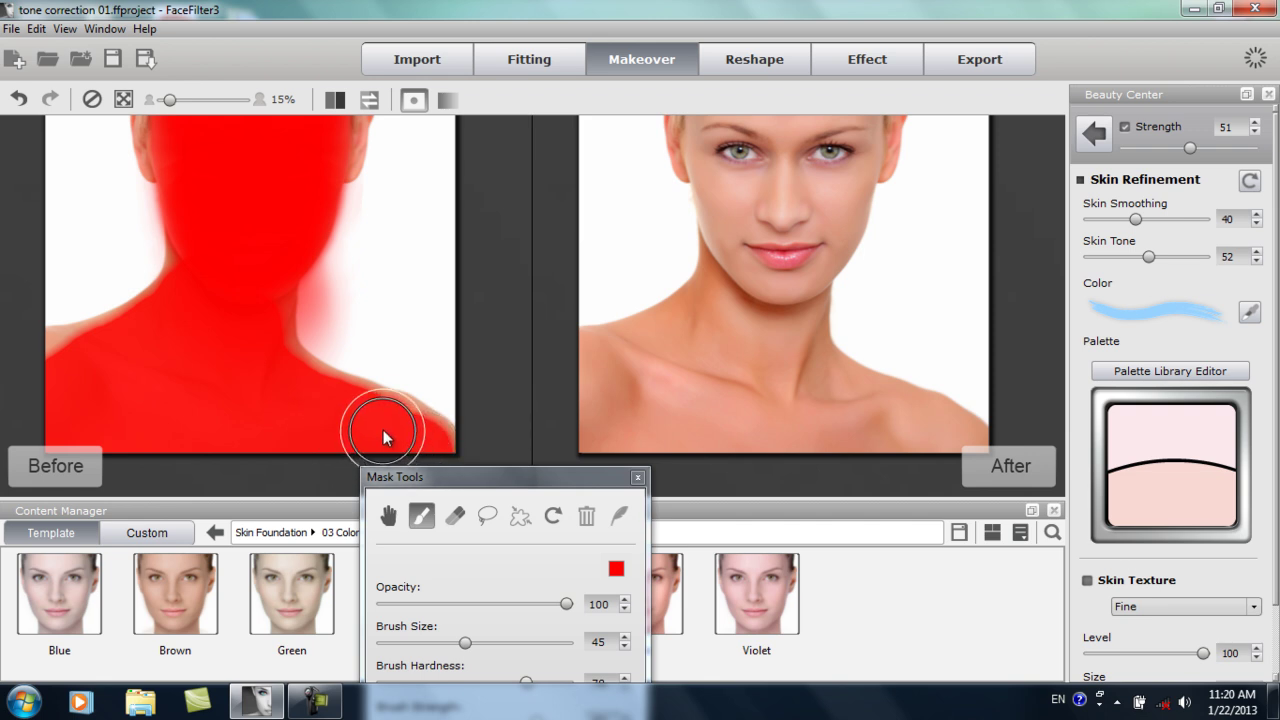
mouse_move(119, 381)
mouse_down()
mouse_move(76, 371)
mouse_move(51, 387)
mouse_move(159, 409)
mouse_up()
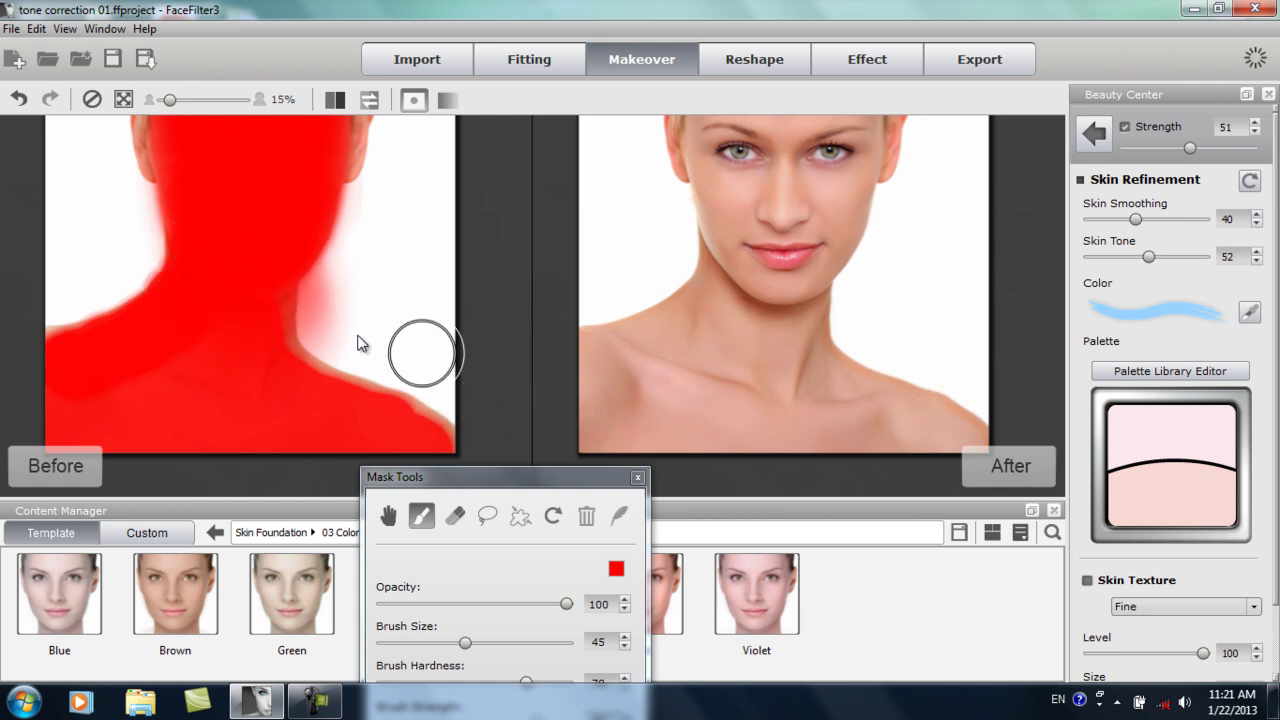
scroll(305, 316, down, 1)
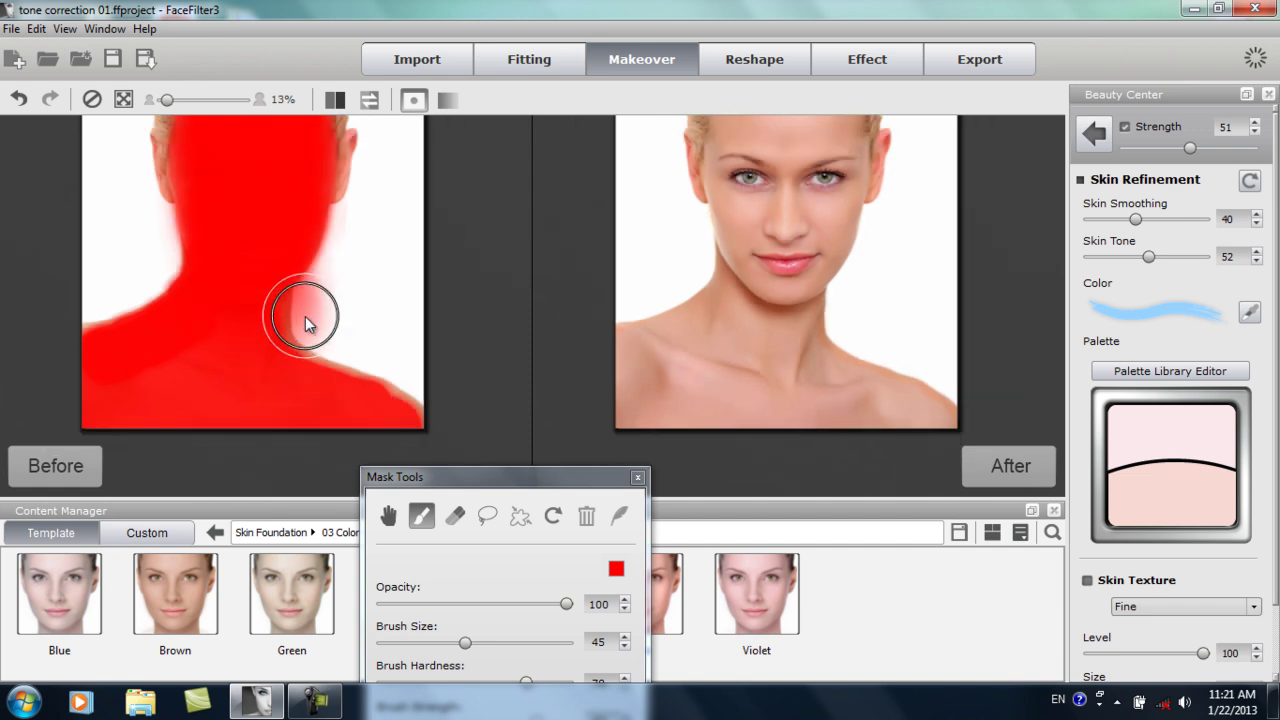
key(space)
mouse_move(297, 268)
mouse_down()
mouse_move(323, 334)
mouse_move(297, 327)
mouse_up()
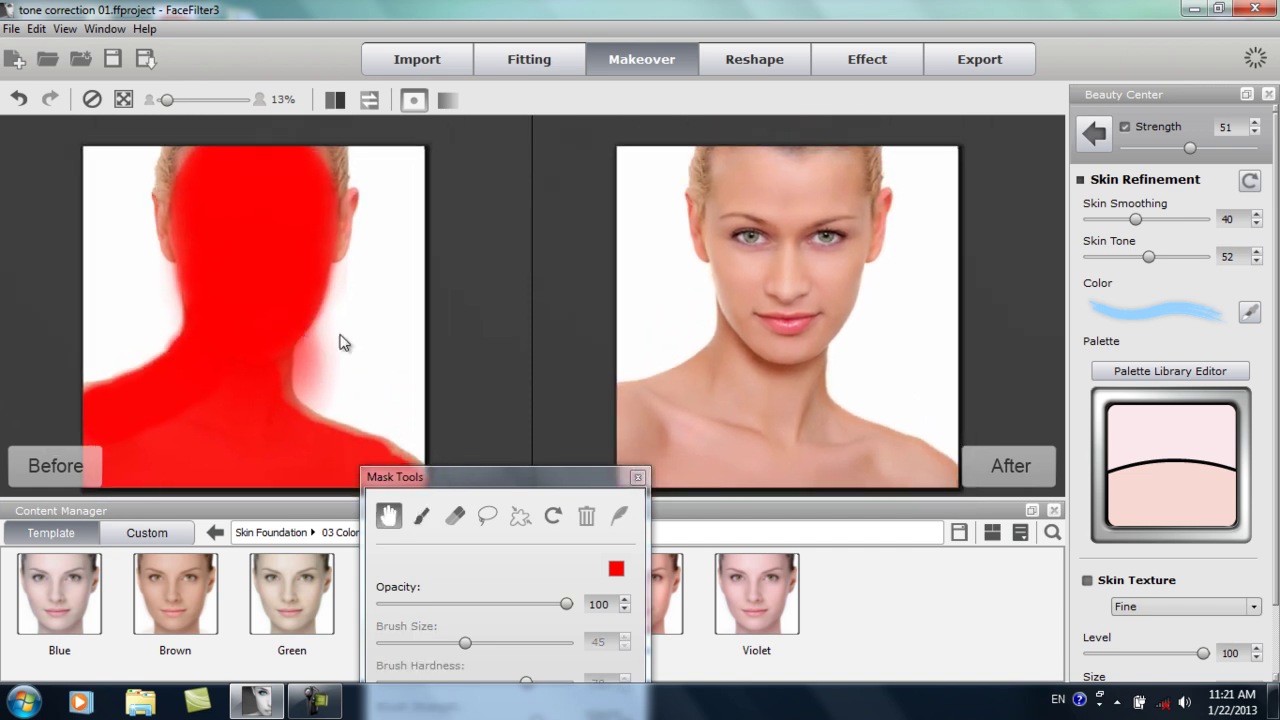
click(637, 477)
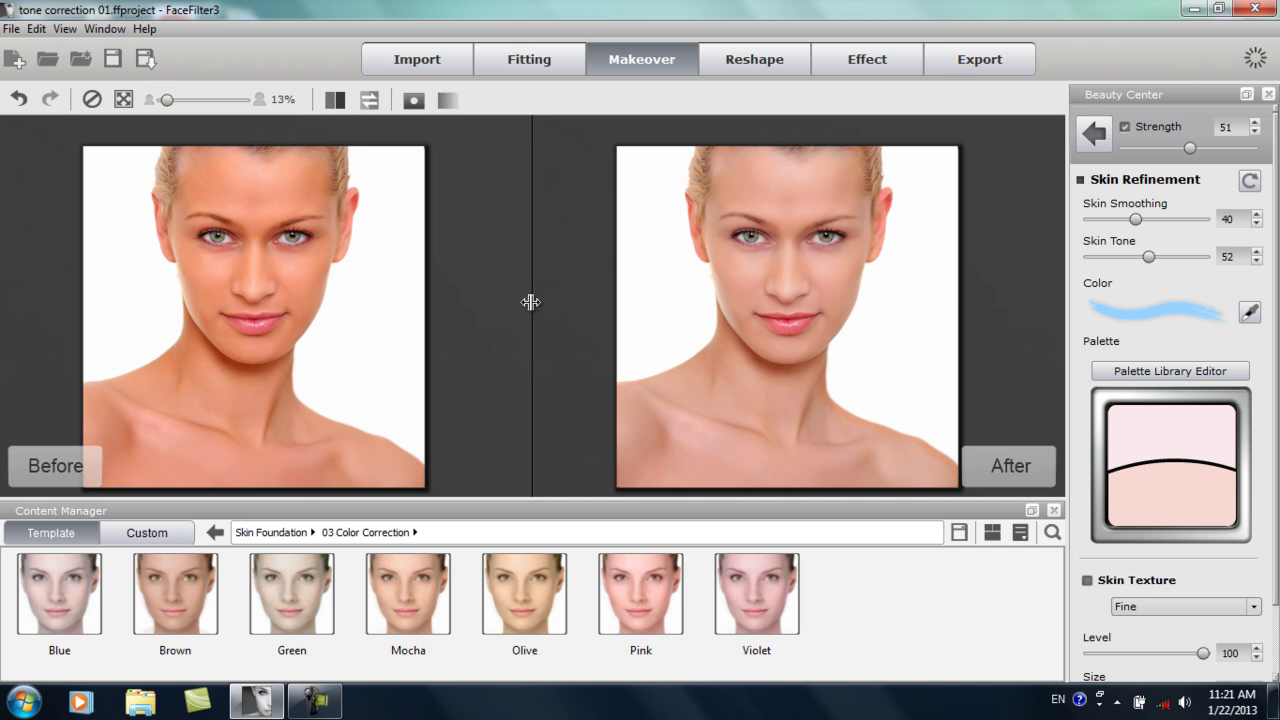
Step: Apply the Cherry blush from the 03 Oblique blush templates to the corrected face
click(1096, 134)
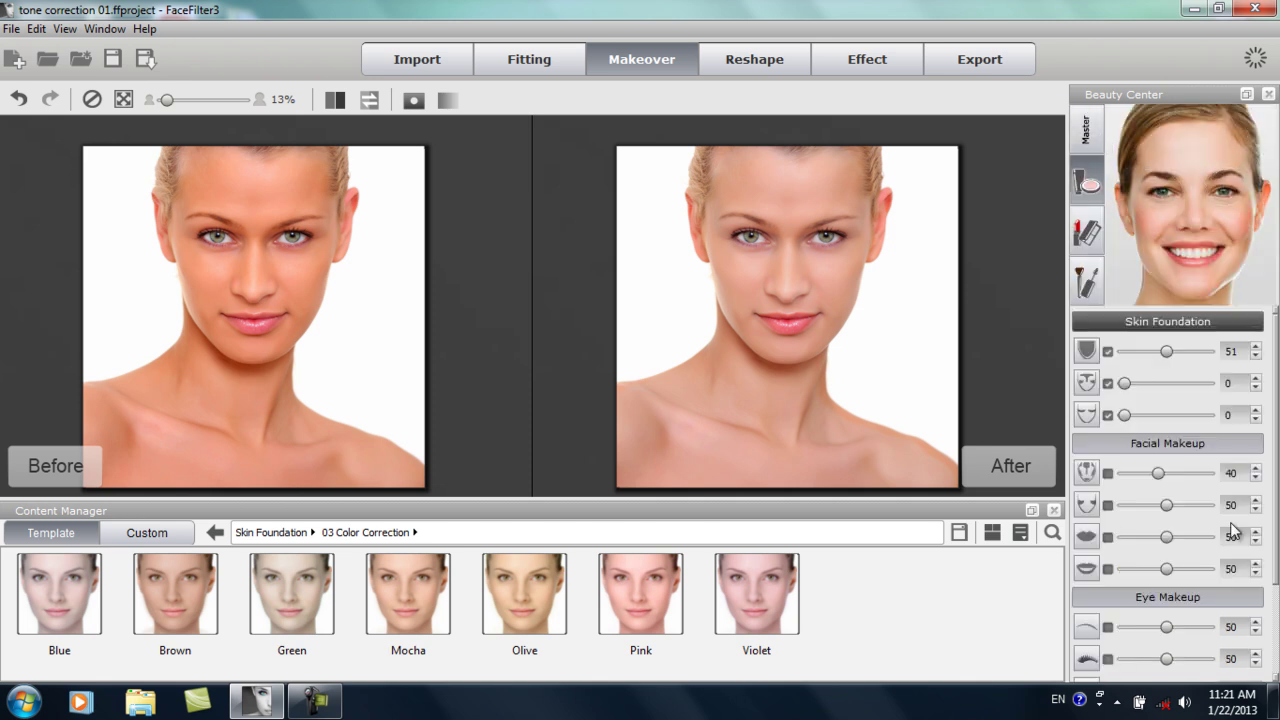
click(1088, 506)
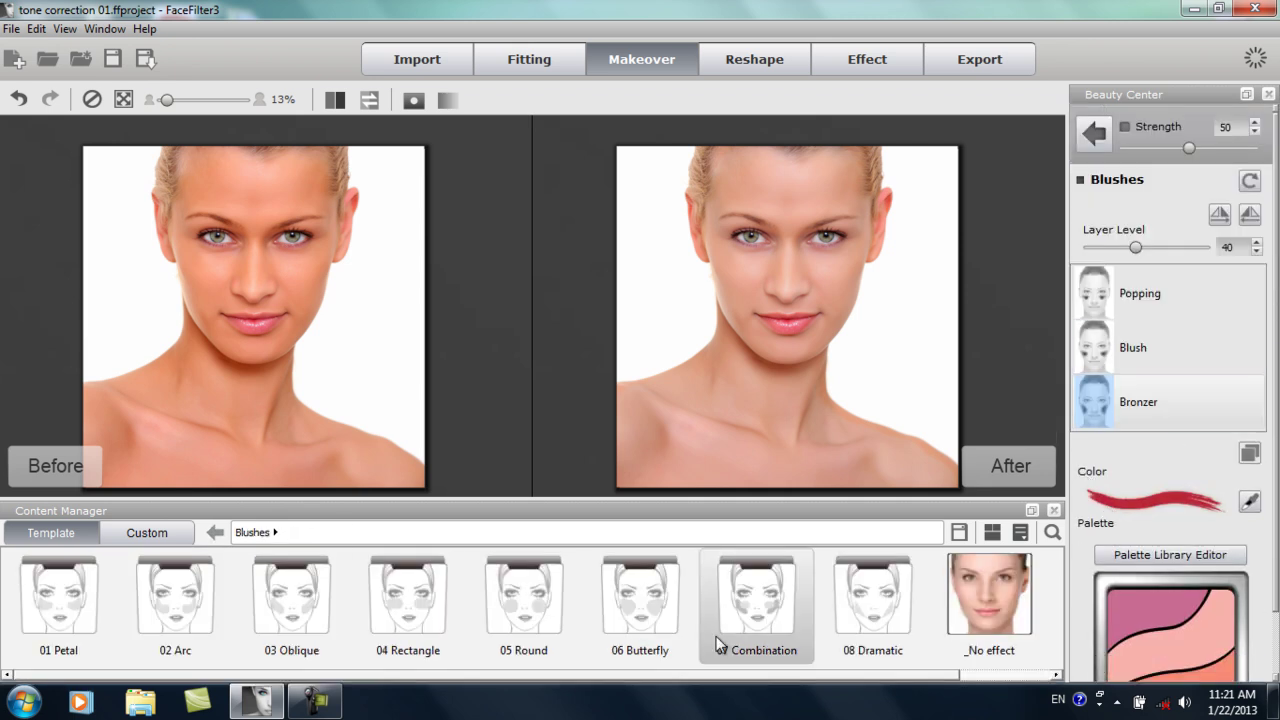
double_click(313, 595)
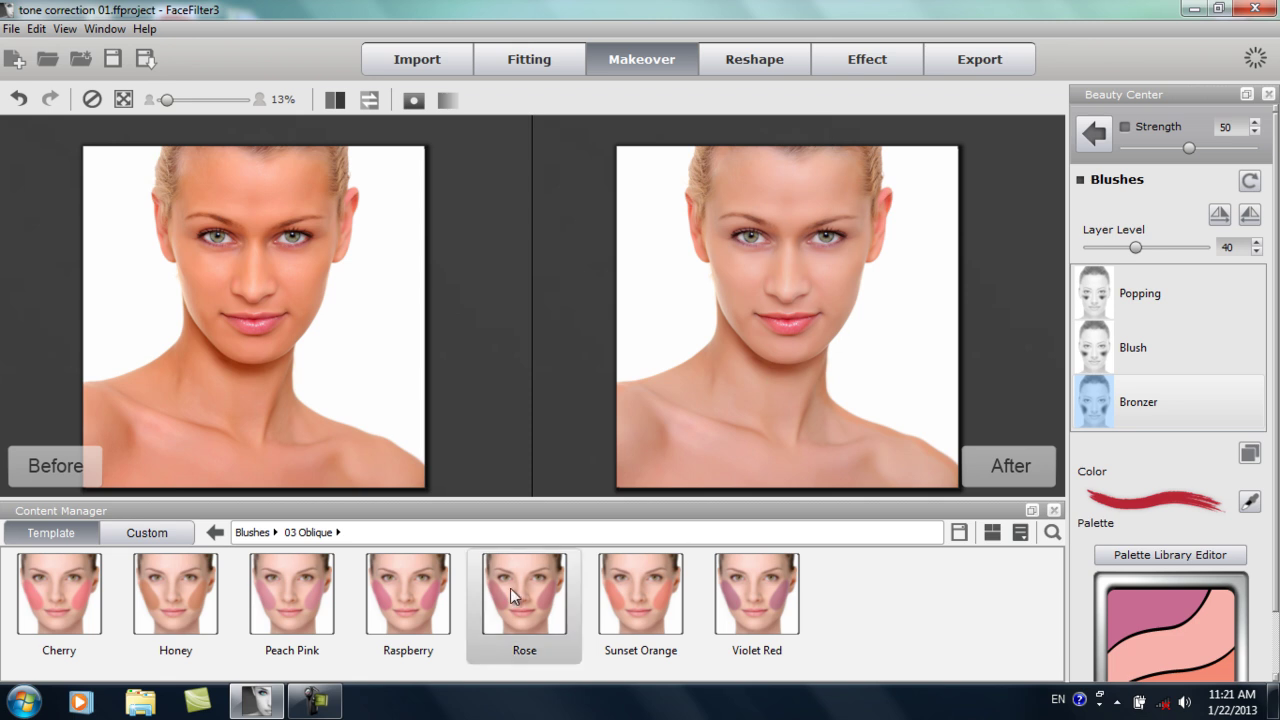
double_click(78, 593)
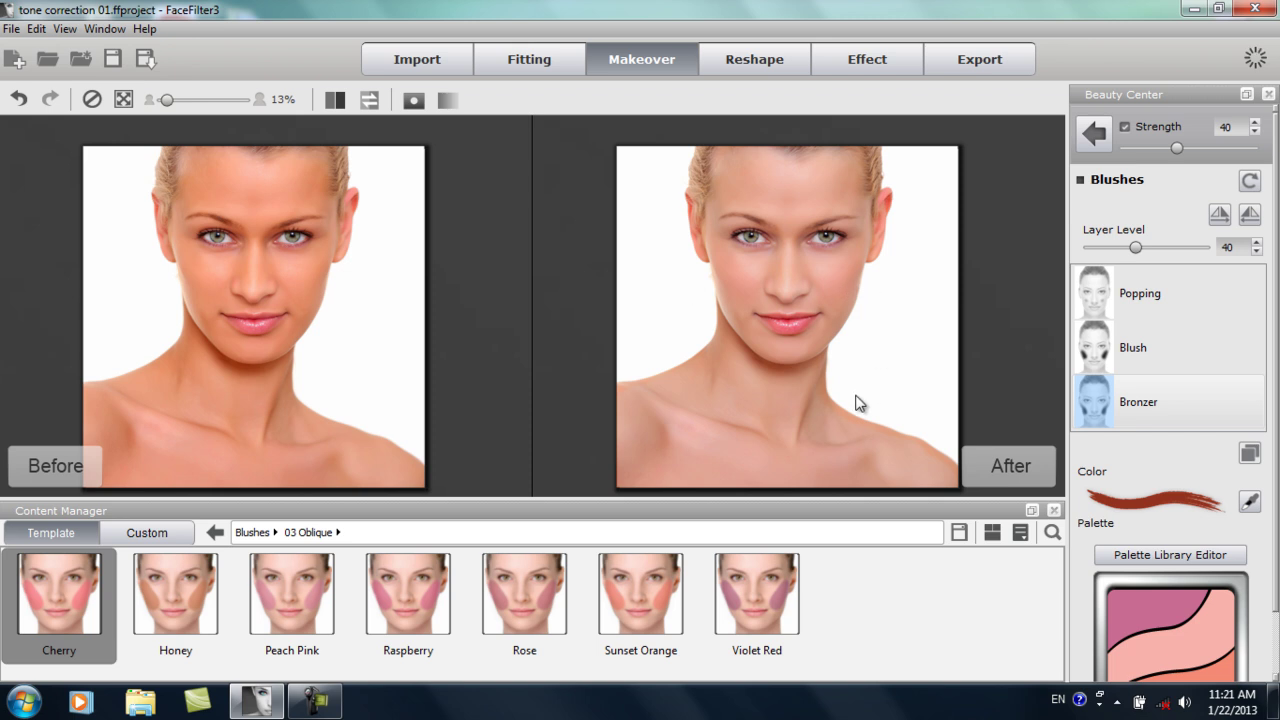
scroll(855, 403, up, 2)
drag(852, 277, 860, 356)
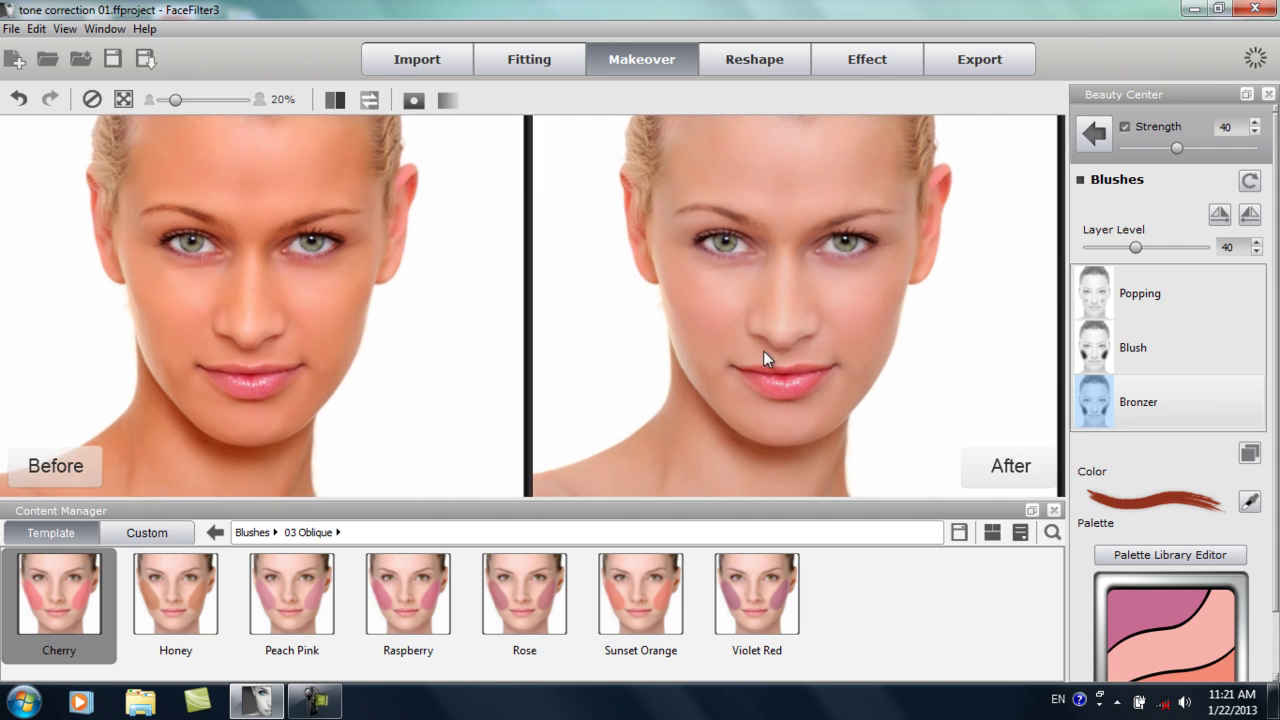
drag(748, 365, 780, 354)
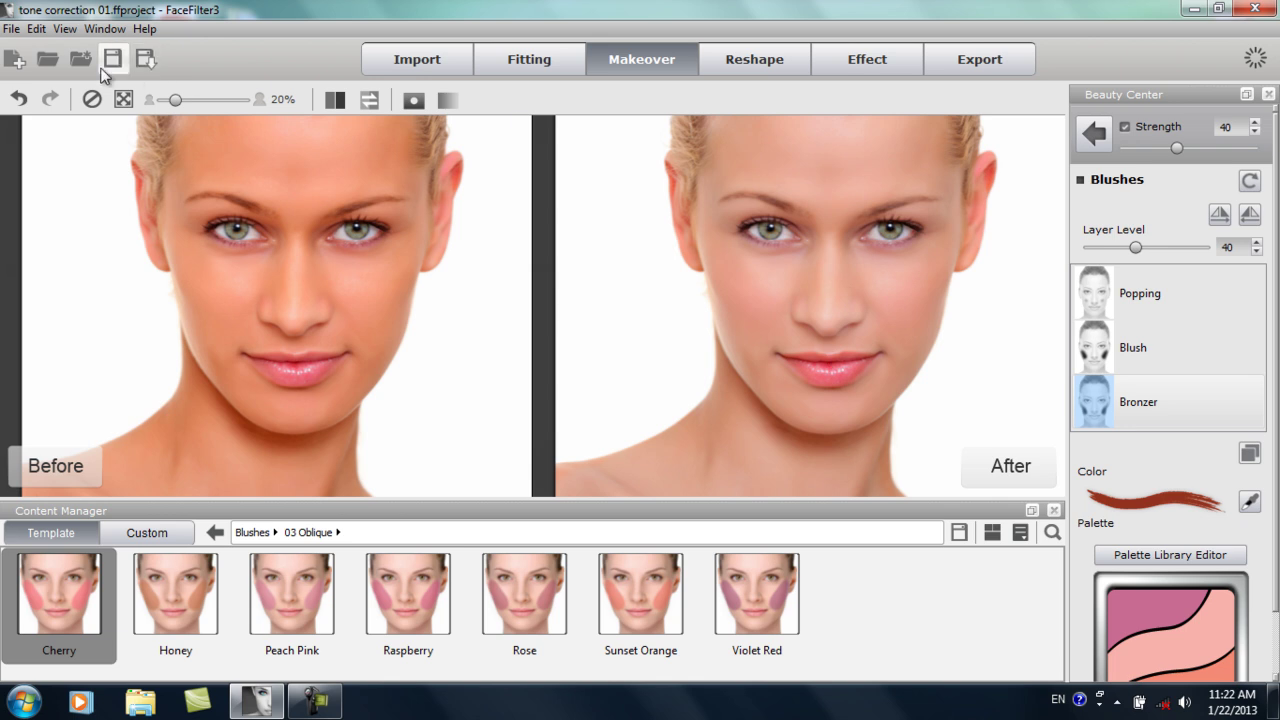
Step: Open the project skin tone female 02.ffproject, discarding the current project without saving it
click(48, 62)
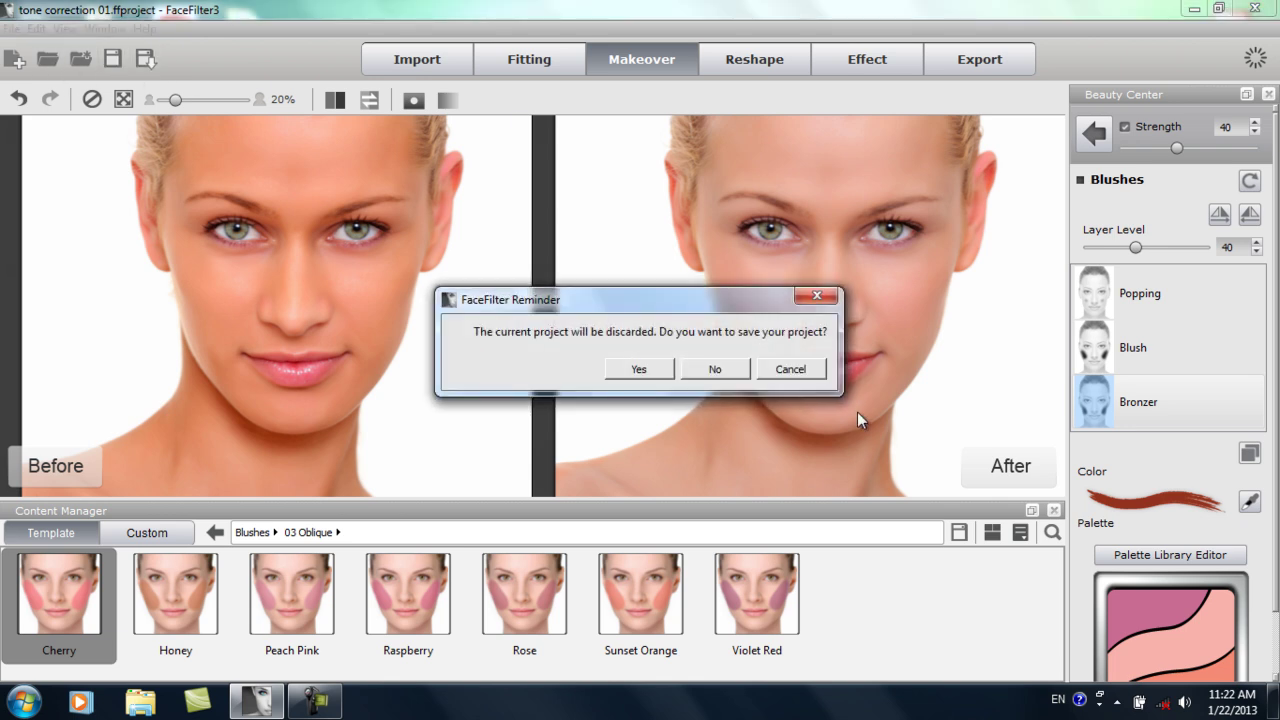
click(708, 372)
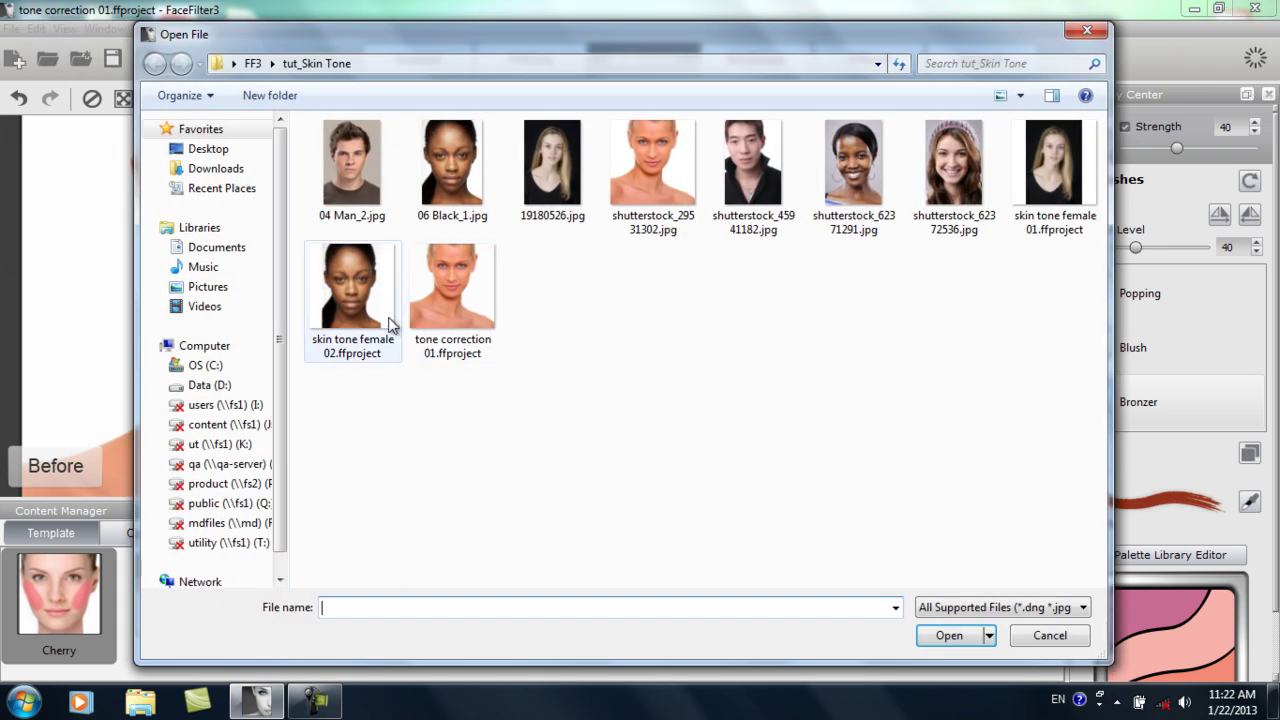
click(358, 303)
click(948, 635)
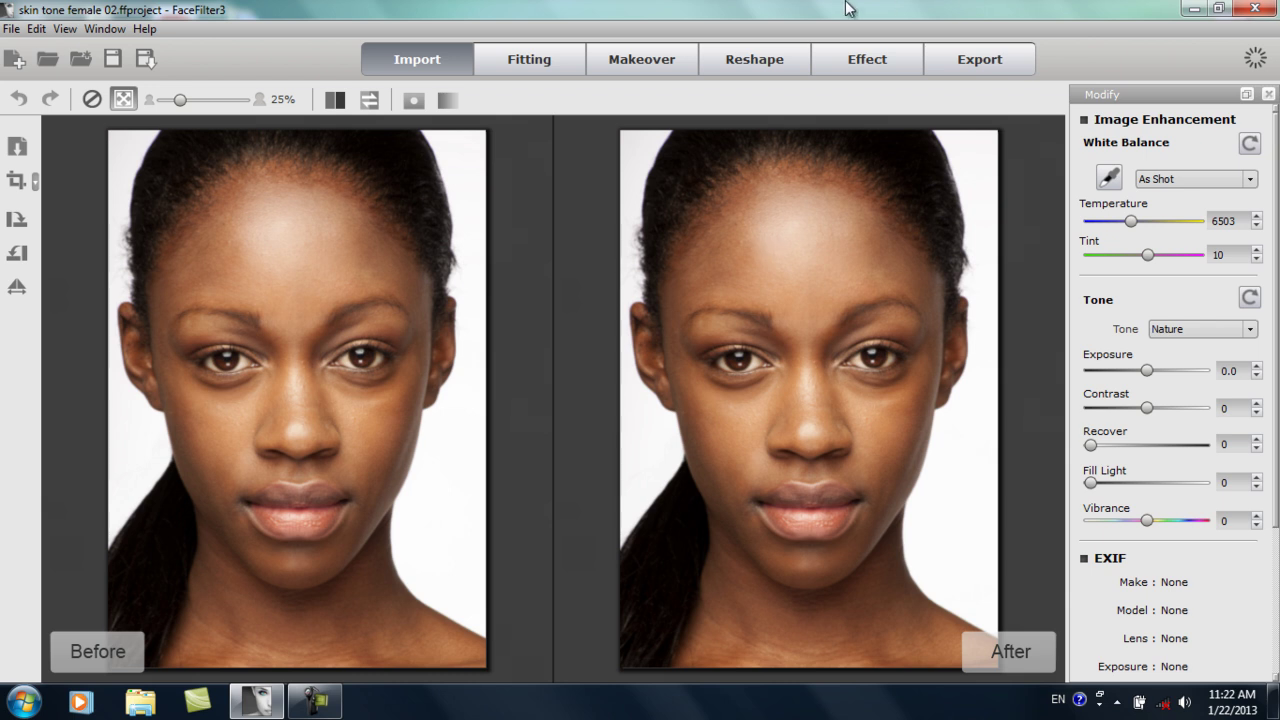
Step: Apply the Mocha template from the 03 Color Correction skin foundations as the face foundation makeover
click(641, 60)
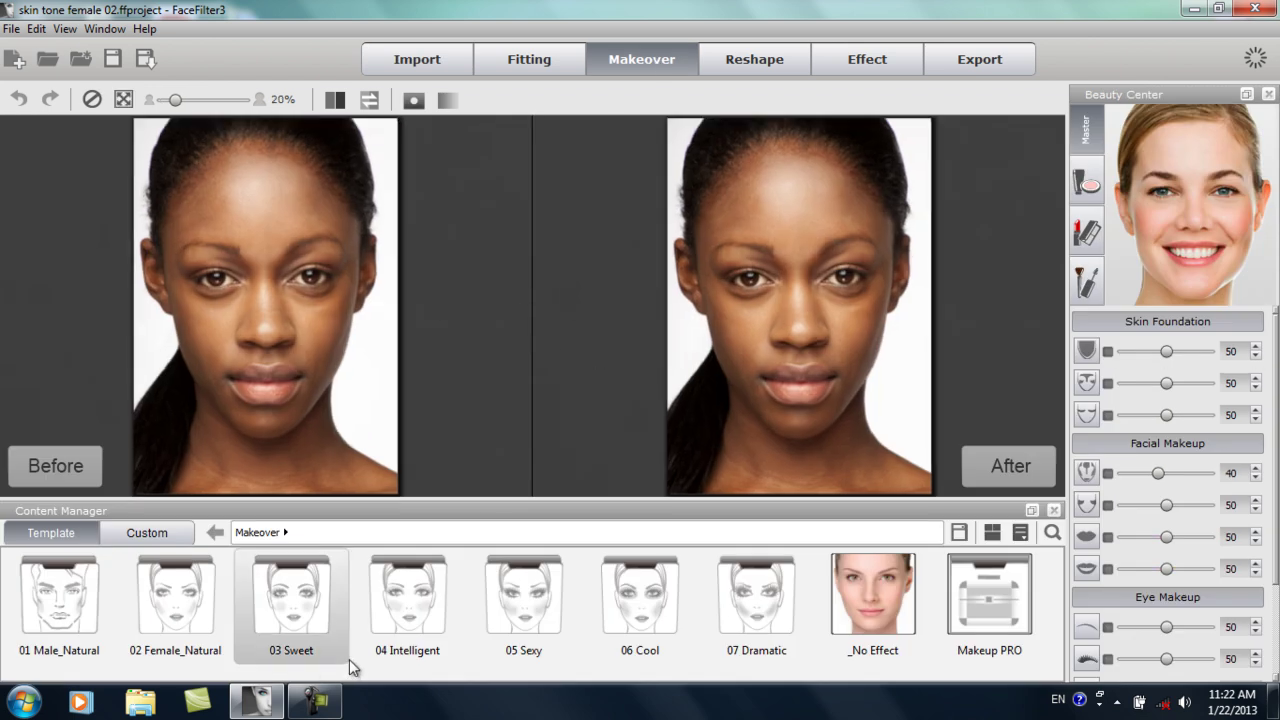
click(1088, 351)
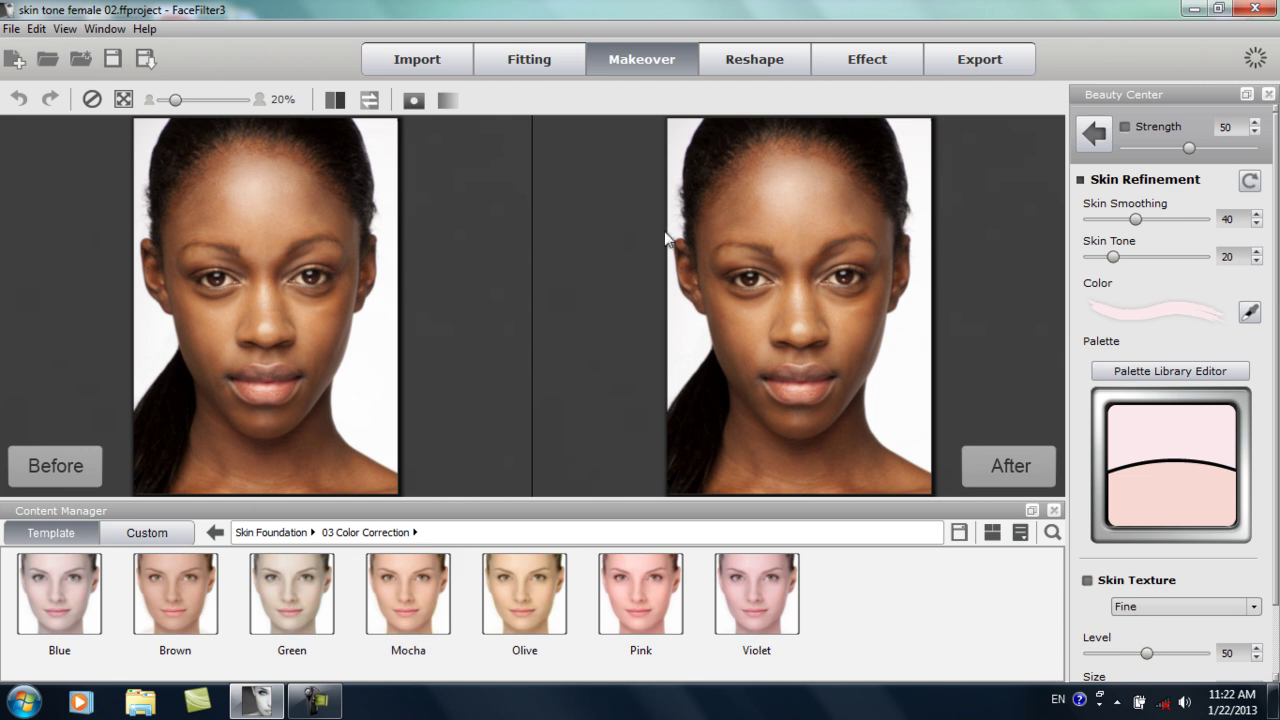
click(413, 596)
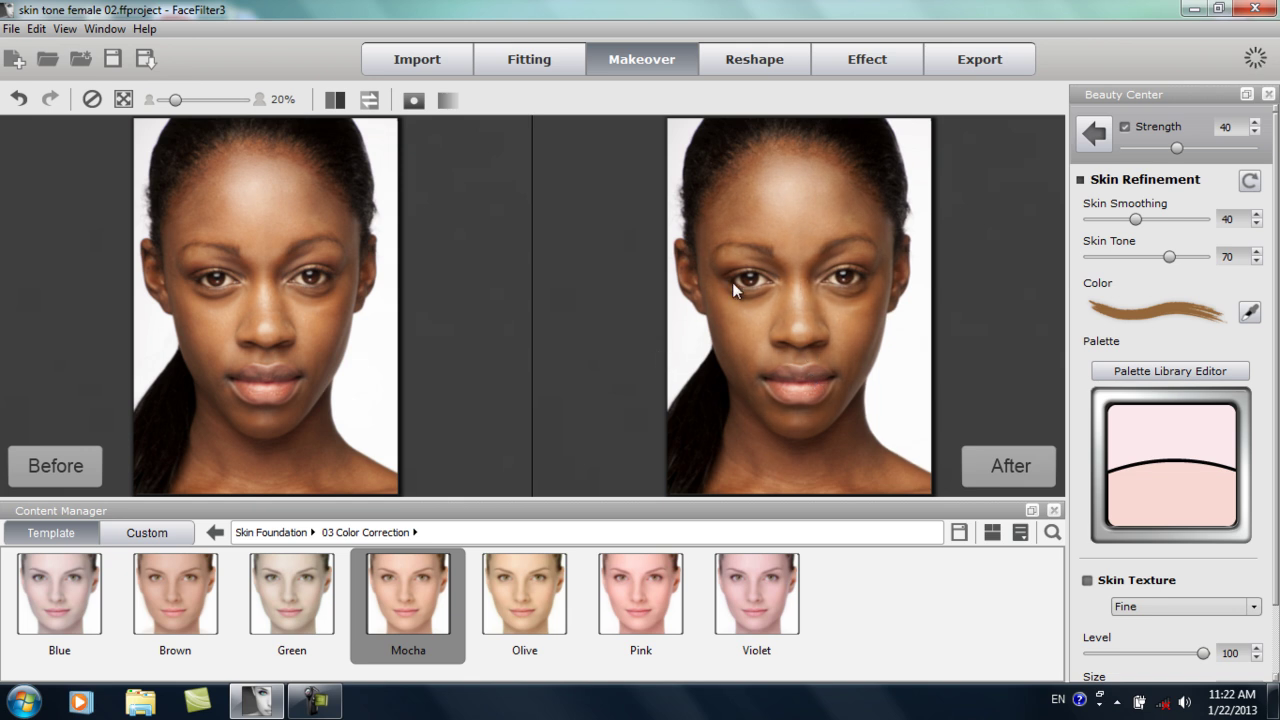
scroll(497, 350, up, 1)
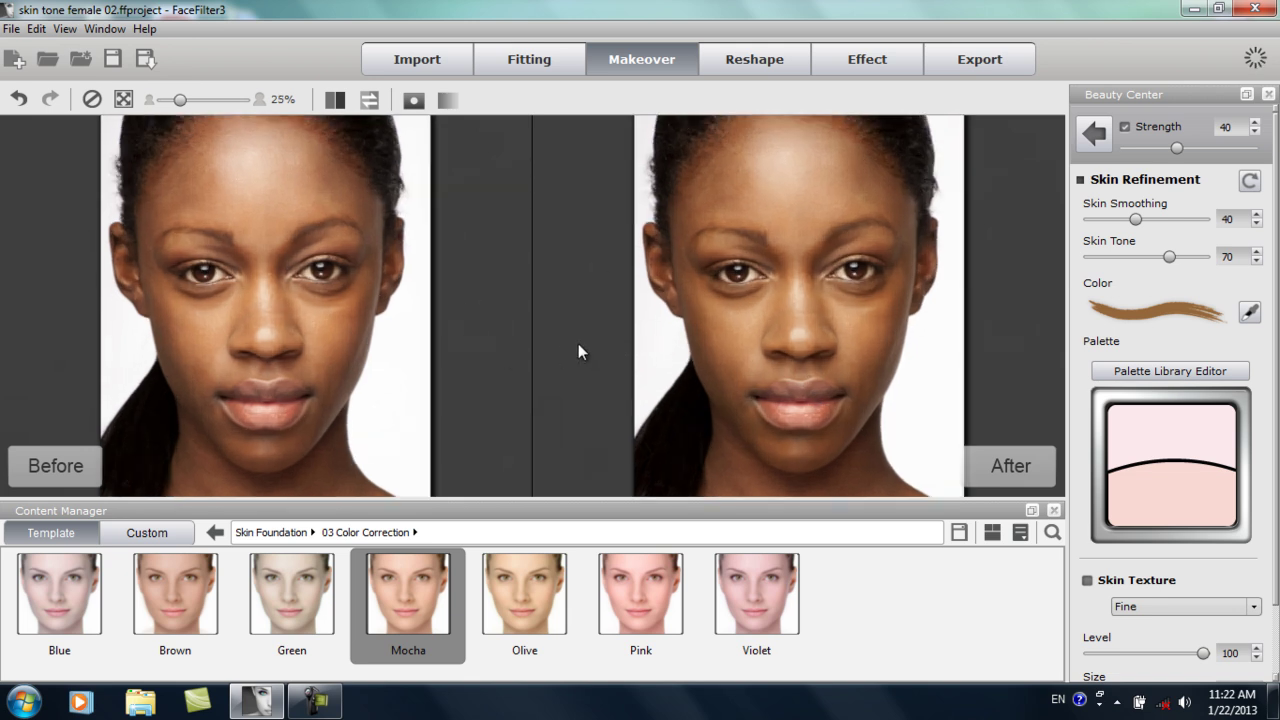
Step: Brighten the Mocha foundation's skin refinement color to value 255 (RGB 255, 178, 100)
click(1157, 316)
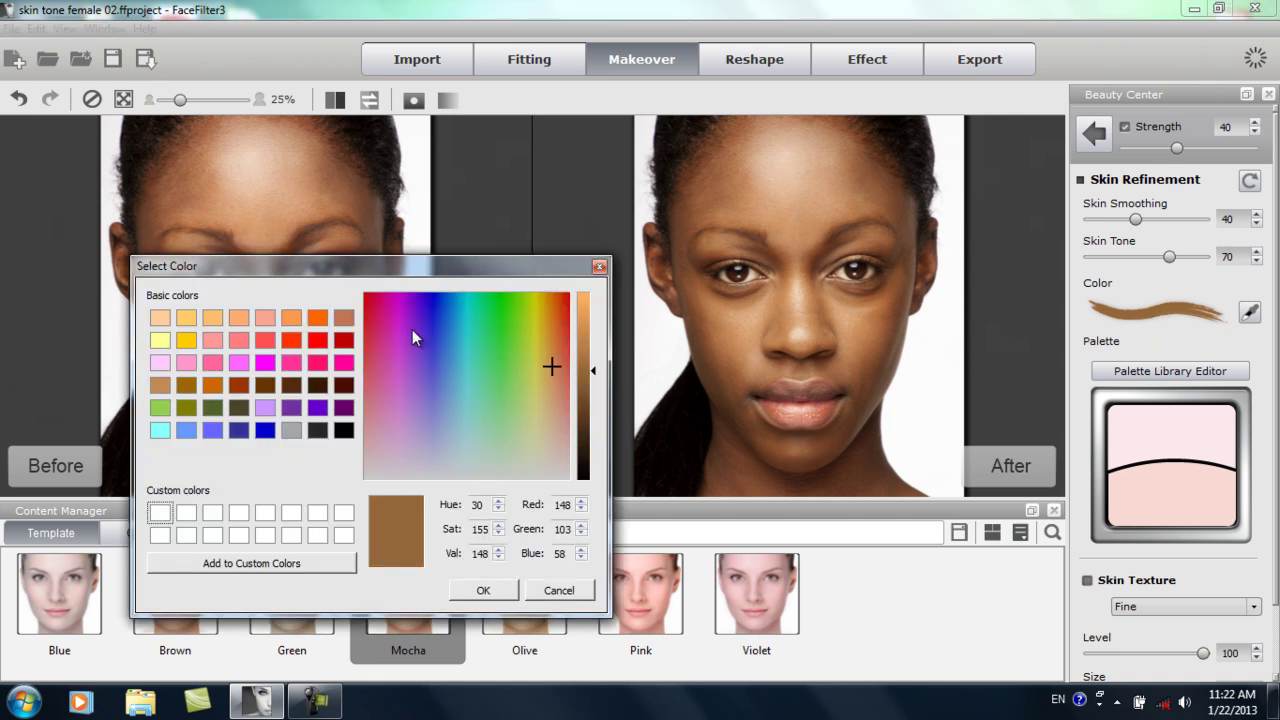
drag(600, 378, 591, 292)
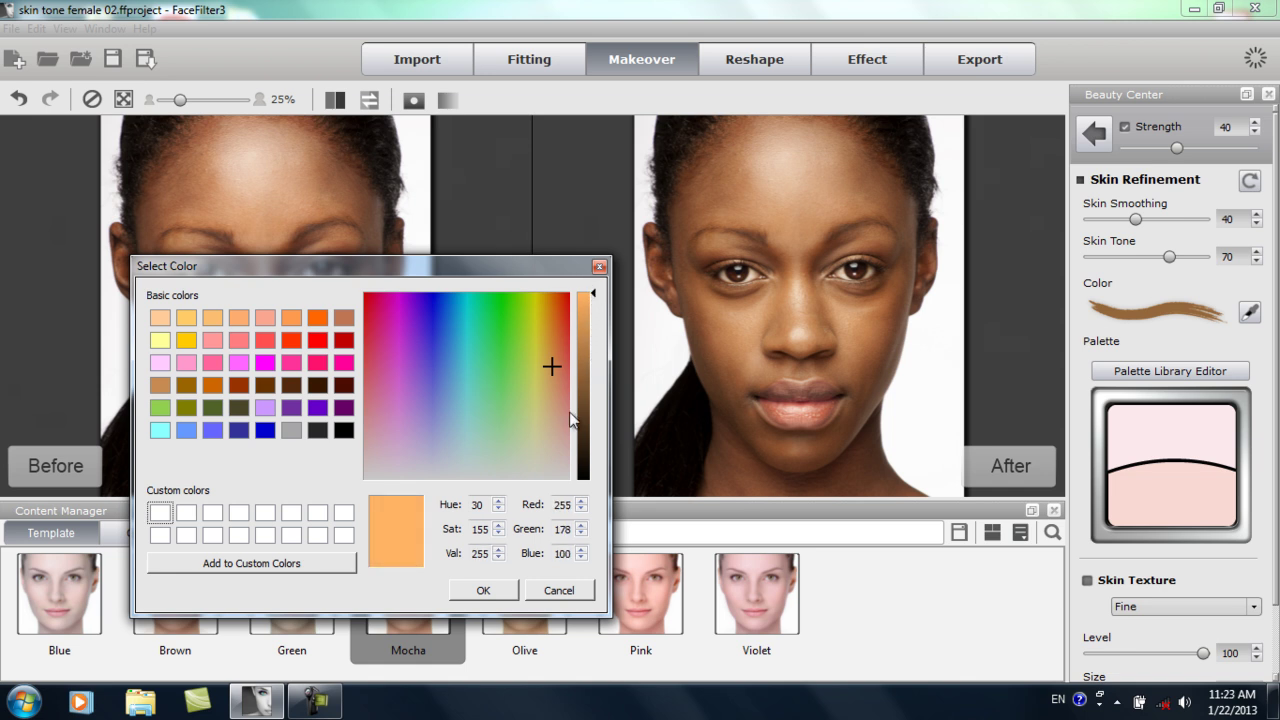
click(485, 590)
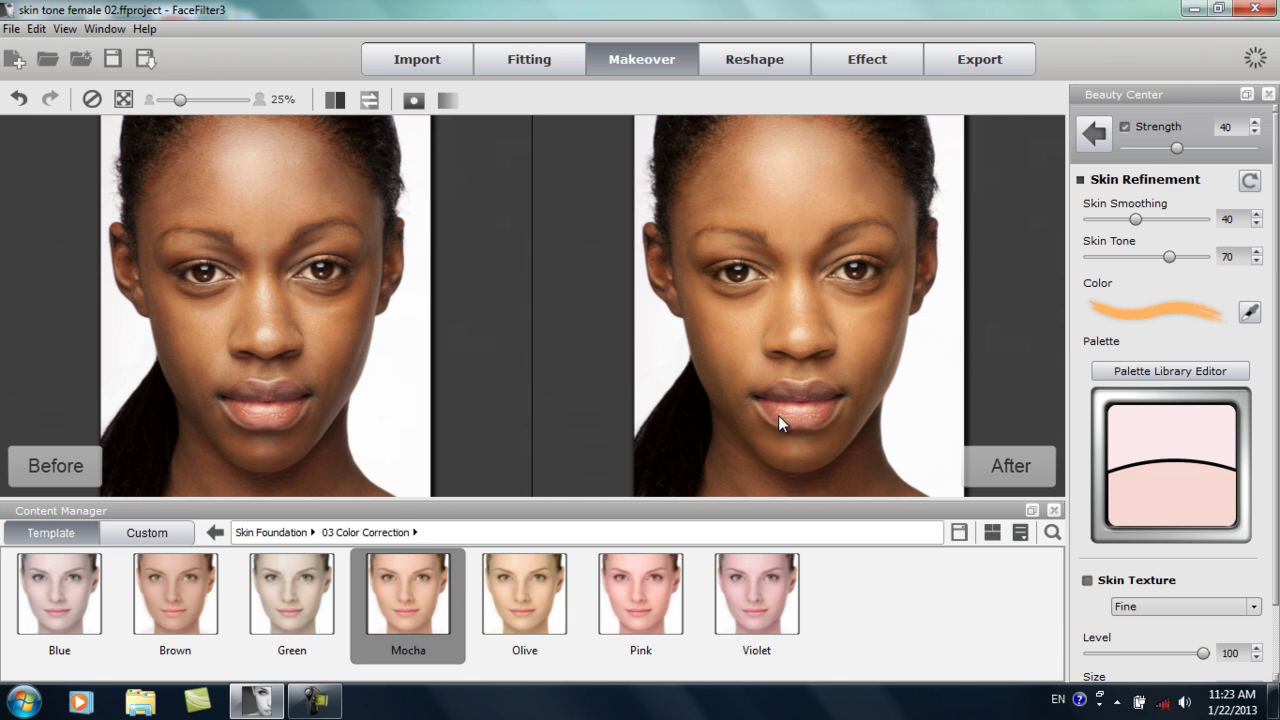
Step: Set the Mocha foundation's Skin Tone to 90 and its Strength to 49
mouse_move(1171, 258)
mouse_down()
mouse_move(1089, 258)
mouse_move(1222, 258)
mouse_move(1195, 261)
mouse_up()
mouse_move(1177, 150)
mouse_down()
mouse_move(1215, 155)
mouse_move(1192, 160)
mouse_up()
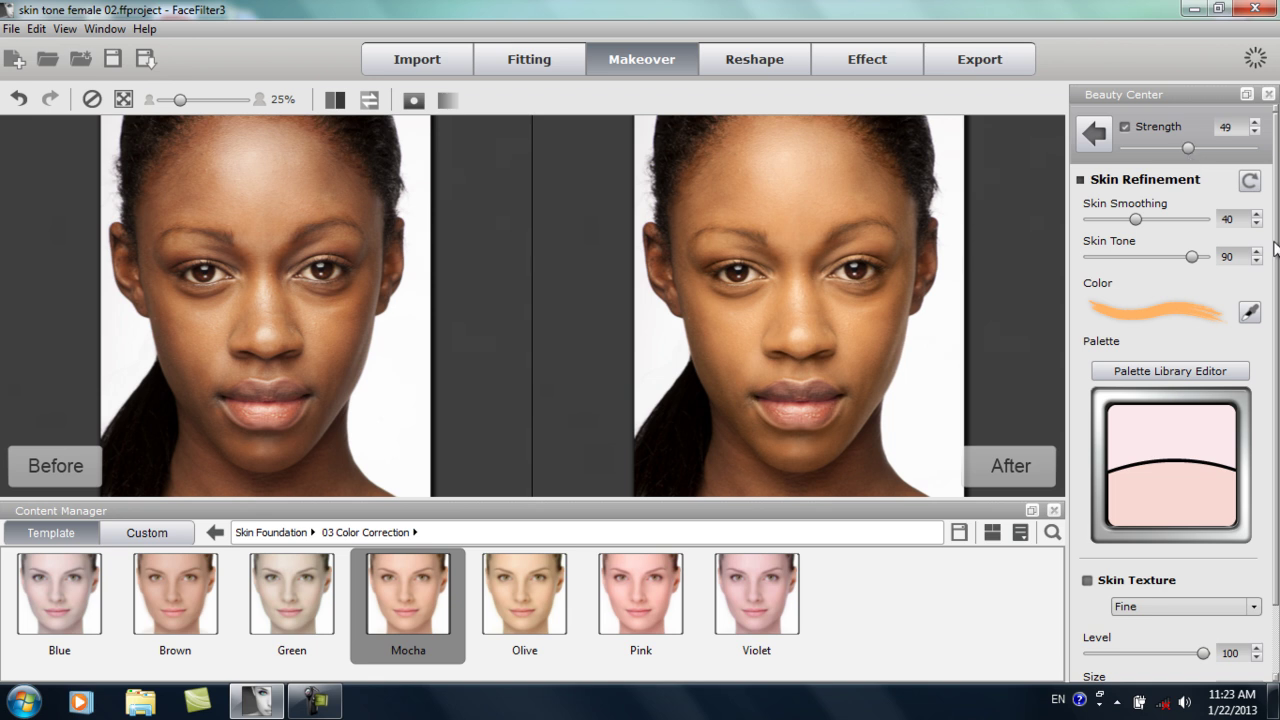
scroll(1277, 245, down, 1)
scroll(1277, 245, up, 1)
Step: Compare the original and corrected skin tone in a split before/after view divided down the middle of the face
click(340, 102)
drag(530, 285, 529, 316)
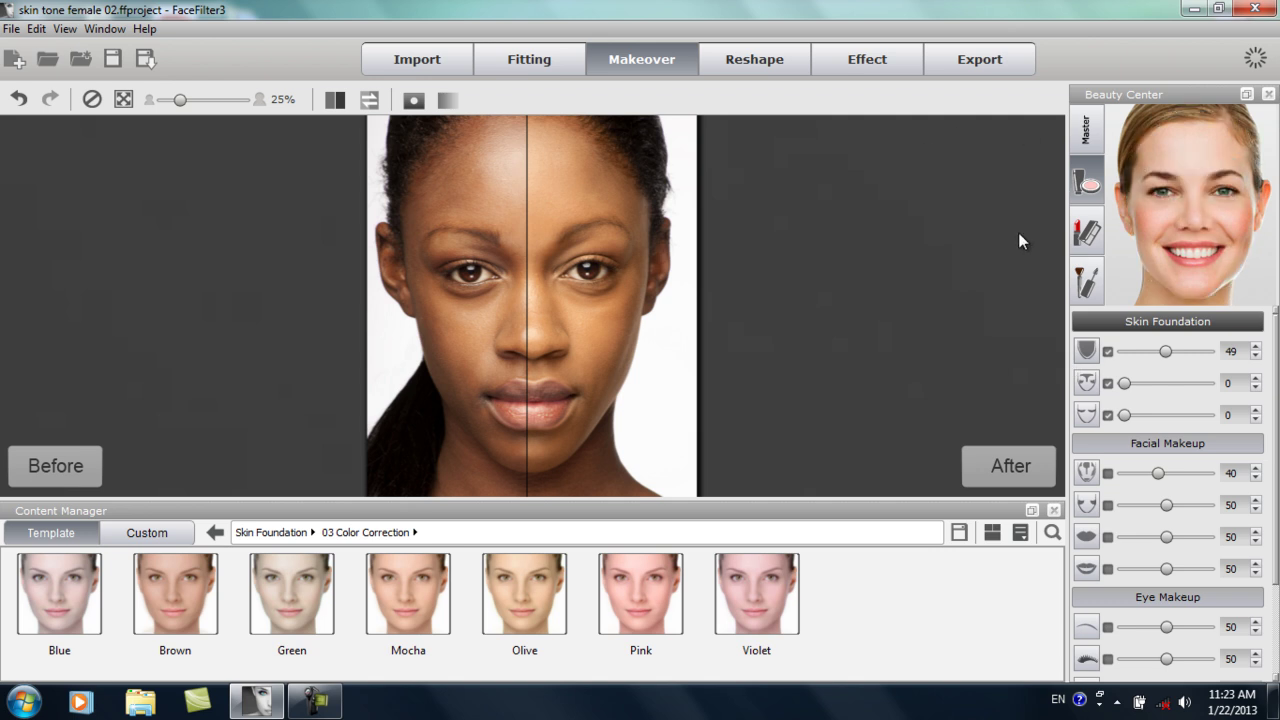
Step: Open the project skin tone female 01.ffproject, discarding the current project without saving it
click(48, 62)
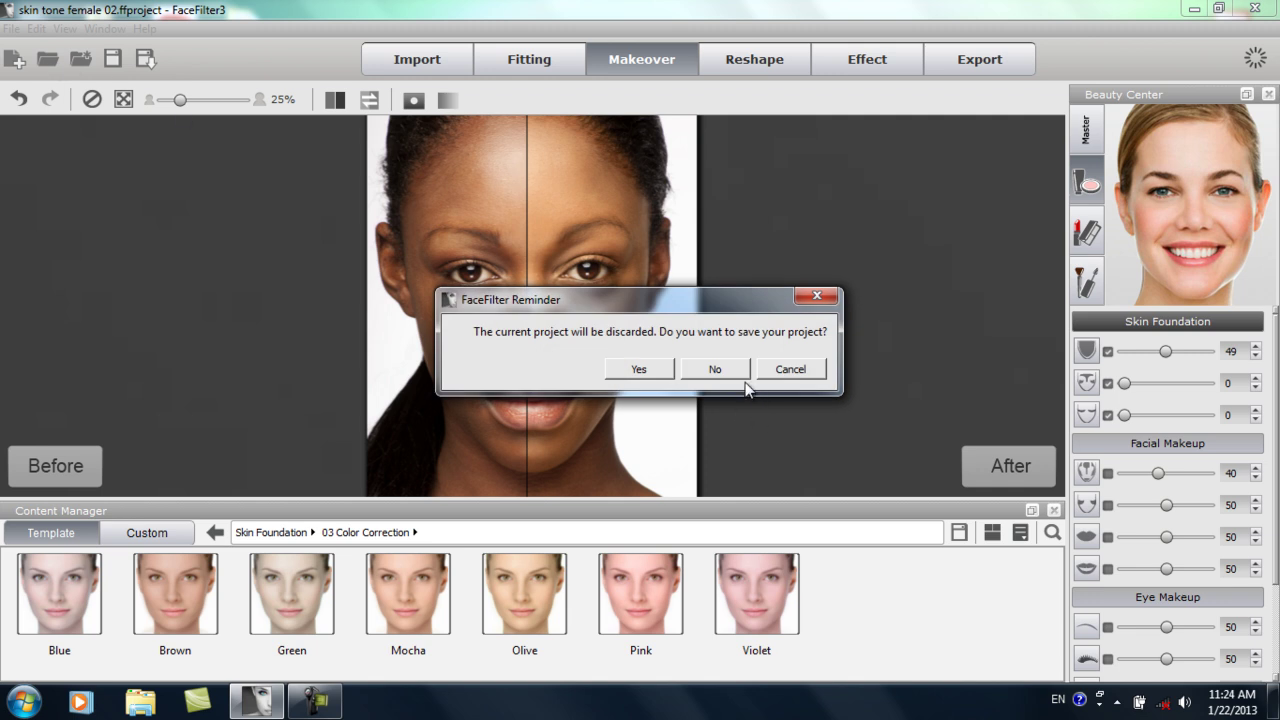
click(716, 370)
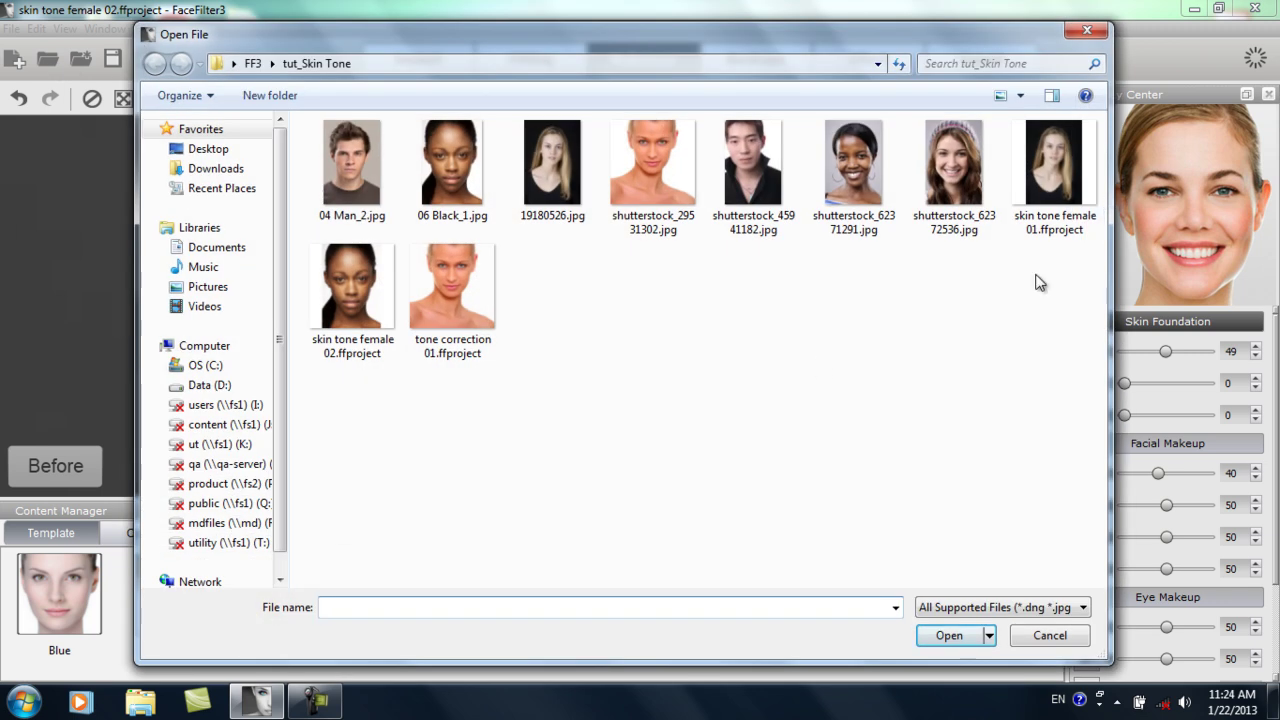
click(1066, 166)
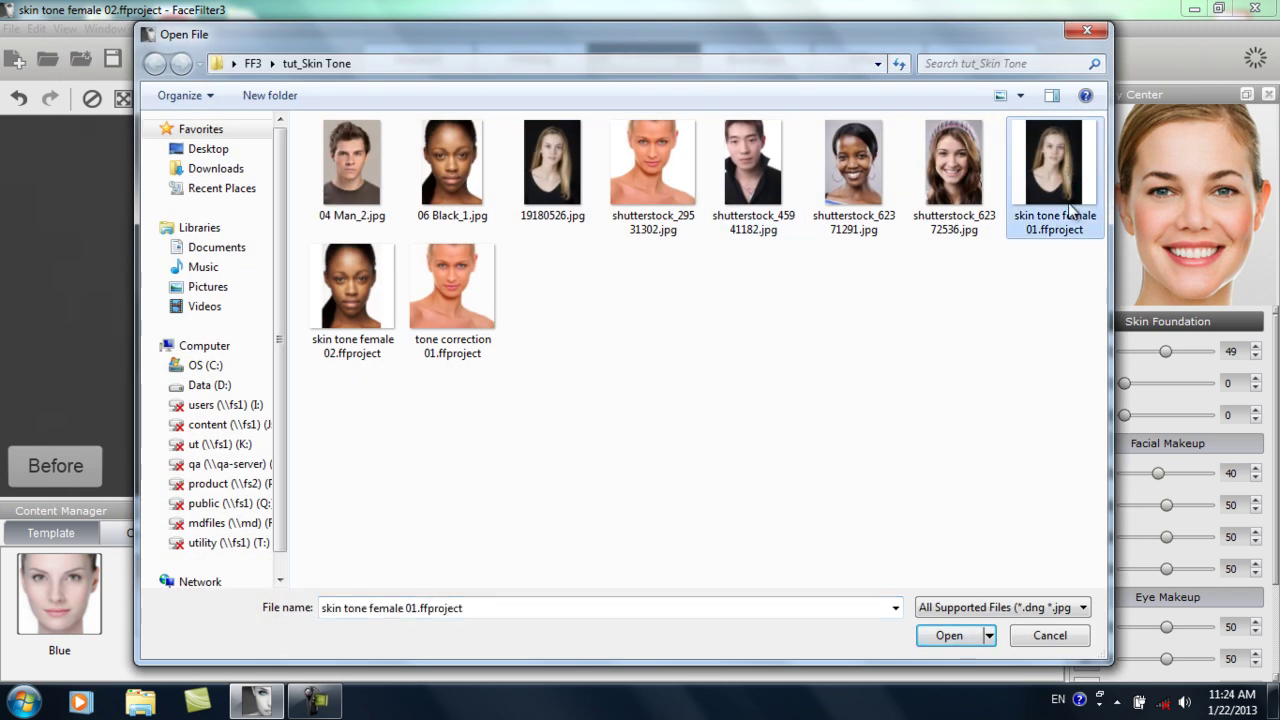
click(956, 640)
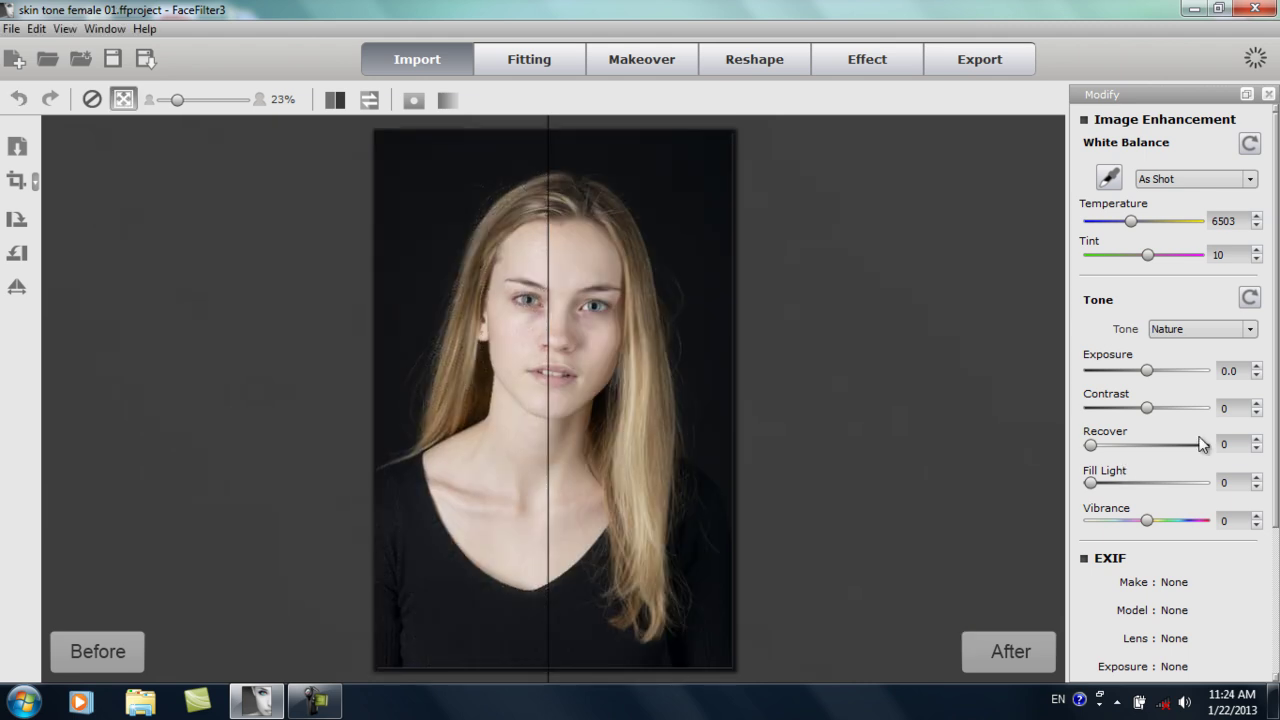
Step: Switch the before/after comparison to two full portraits side by side
click(336, 105)
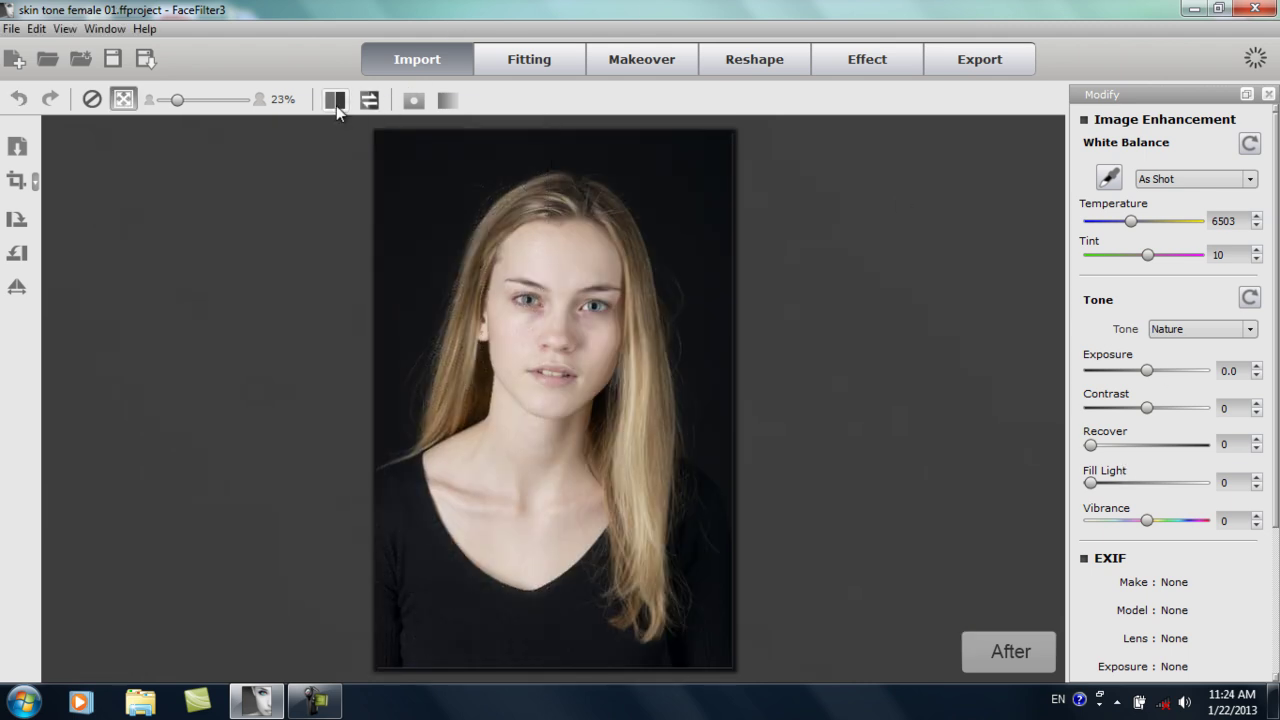
click(337, 104)
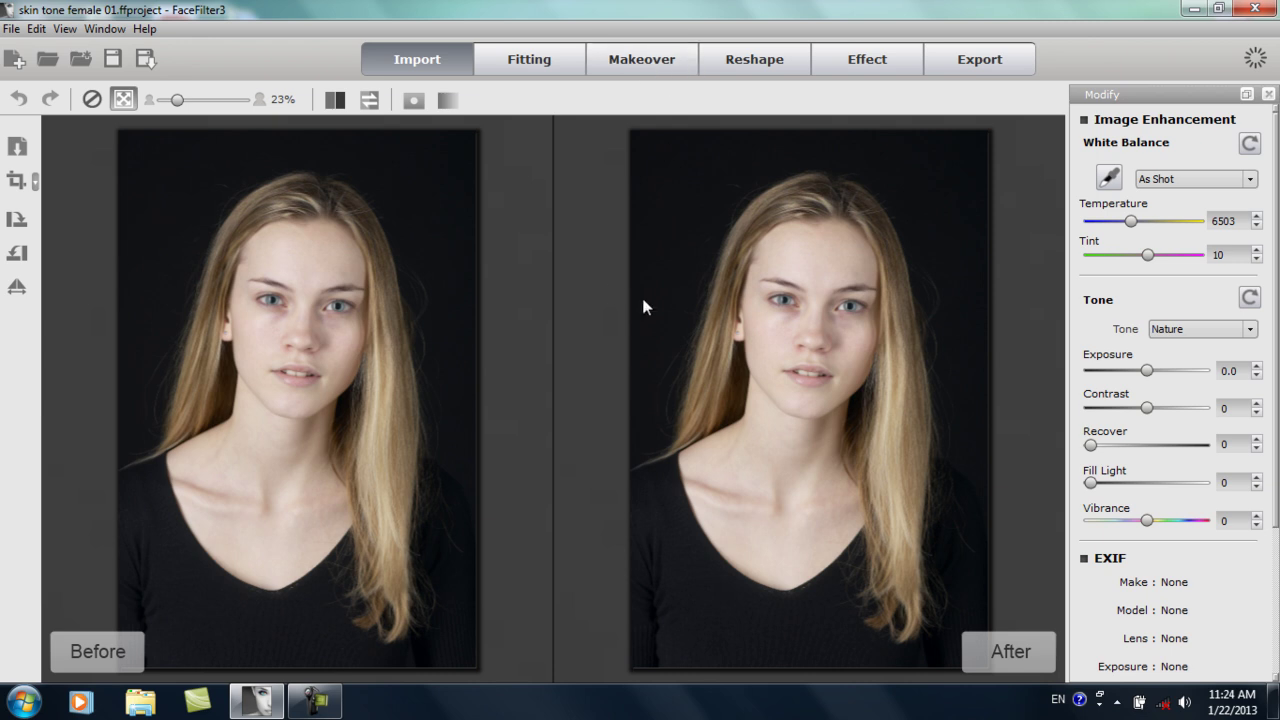
scroll(637, 318, up, 2)
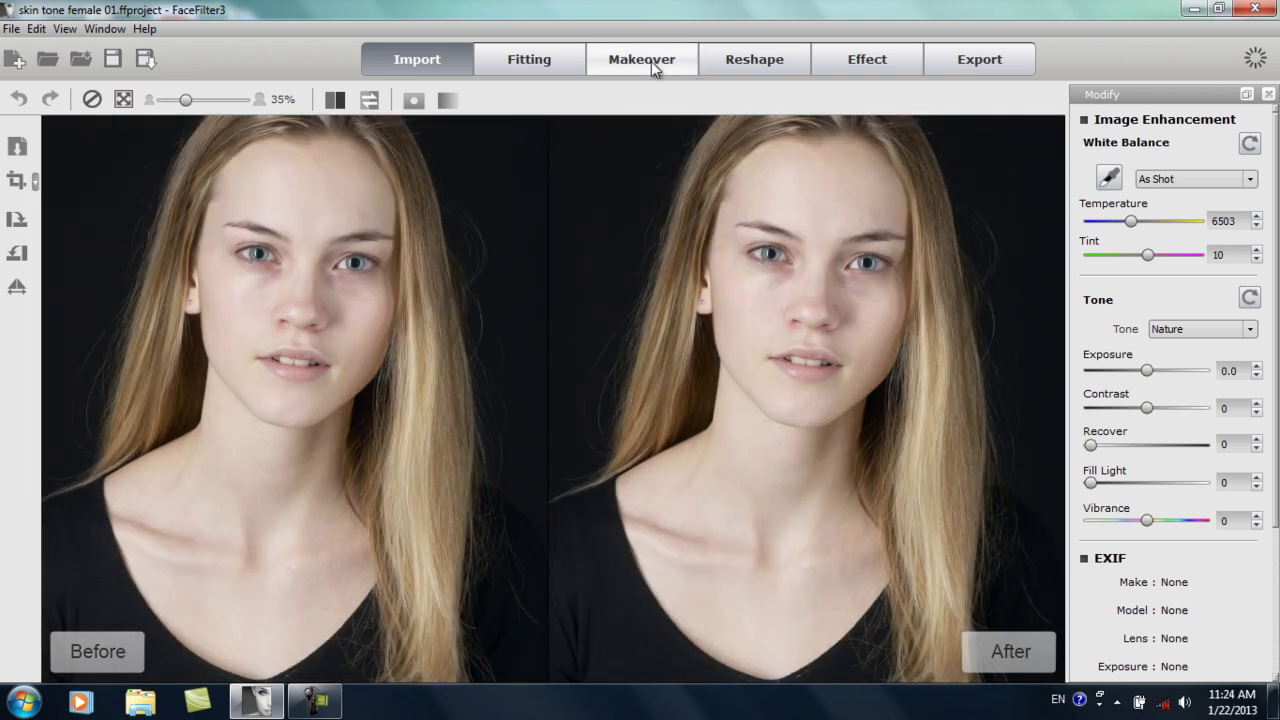
Step: Apply the Healthy template from the 02 Female Skin foundations to the pale face in the makeover stage
click(651, 61)
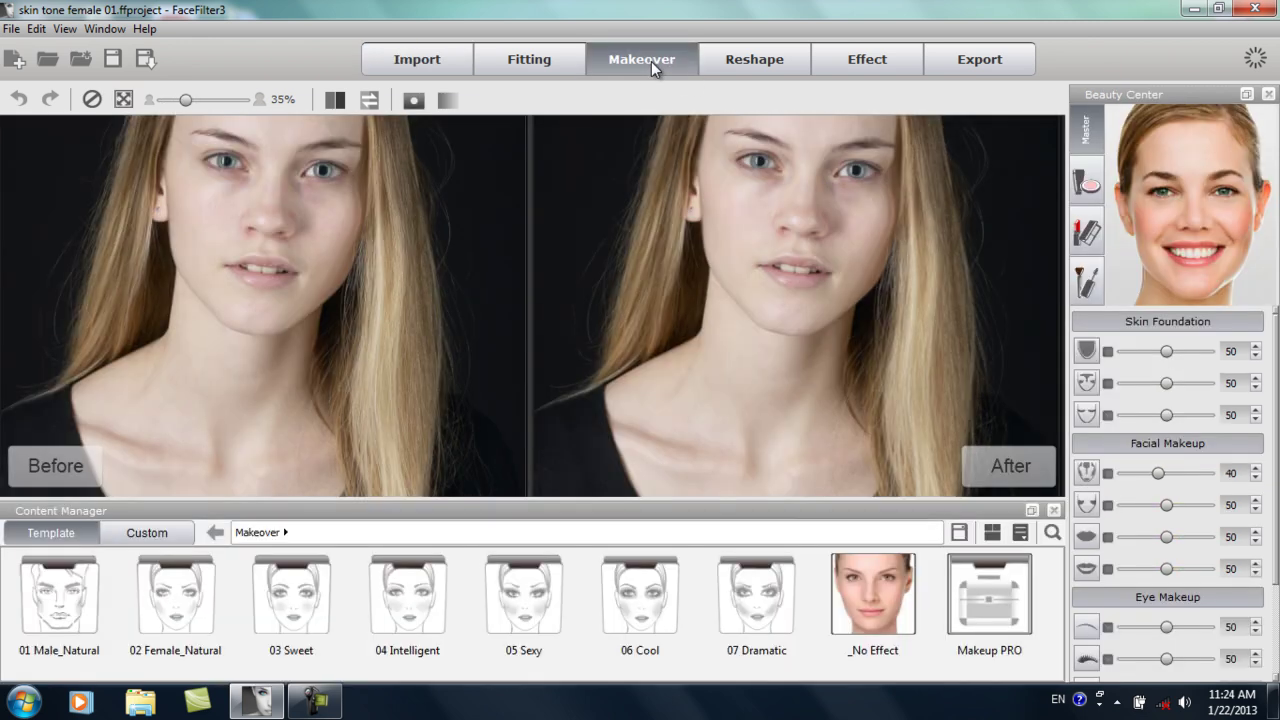
click(1161, 320)
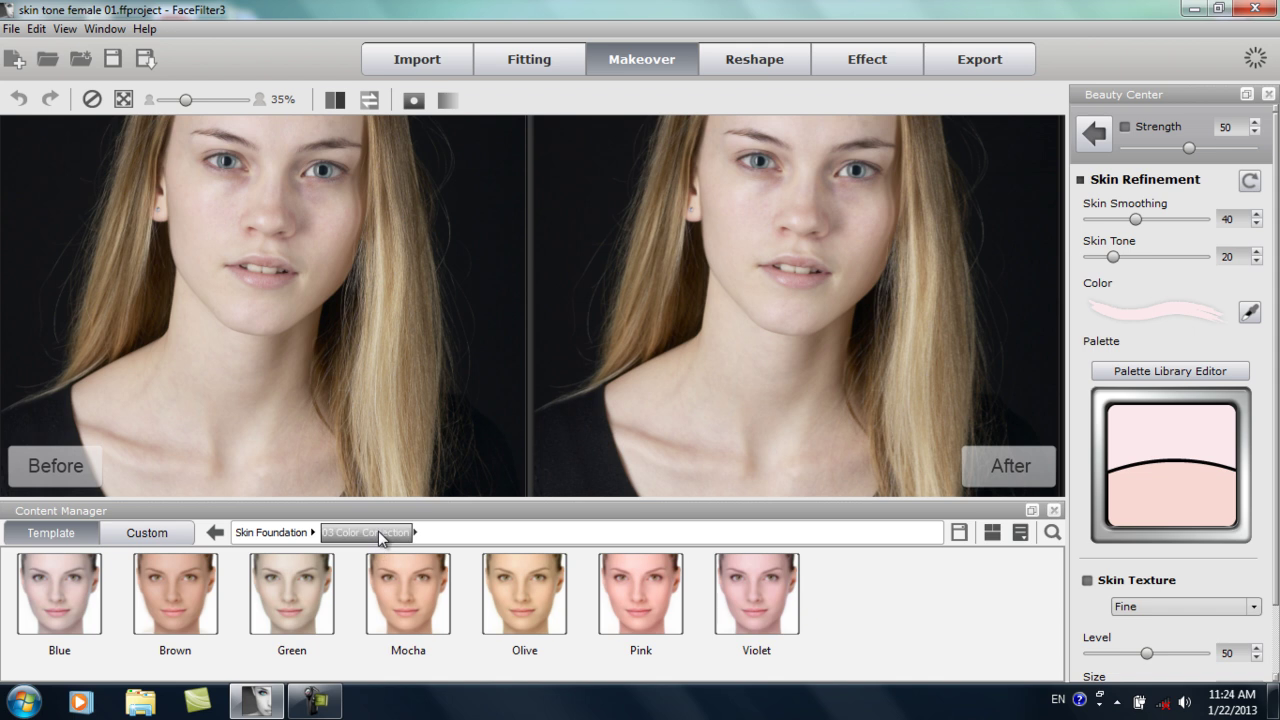
click(271, 532)
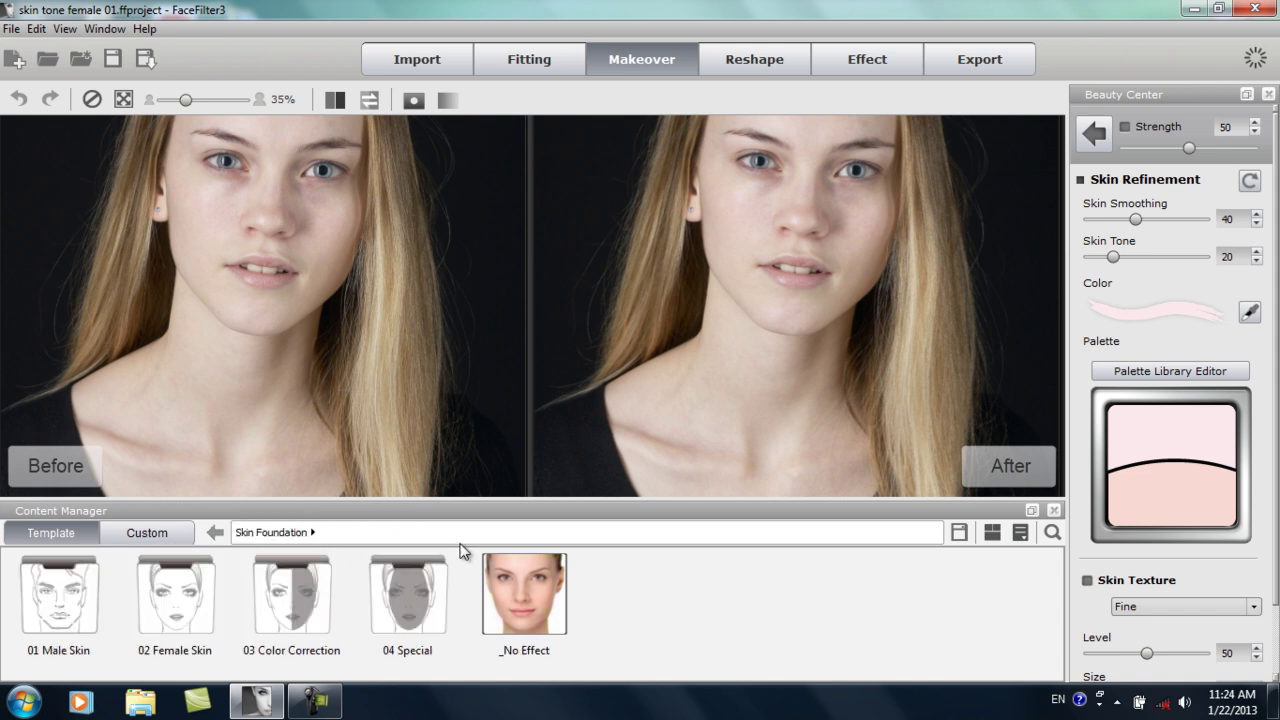
double_click(182, 616)
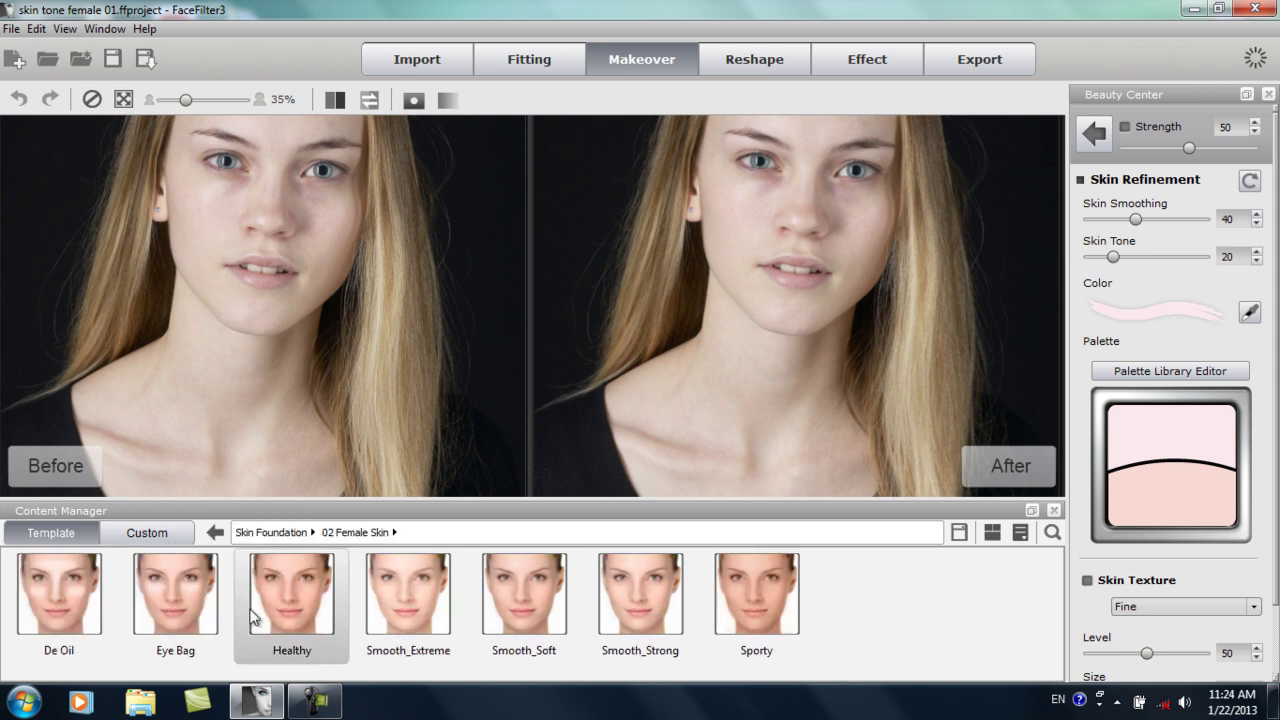
double_click(300, 591)
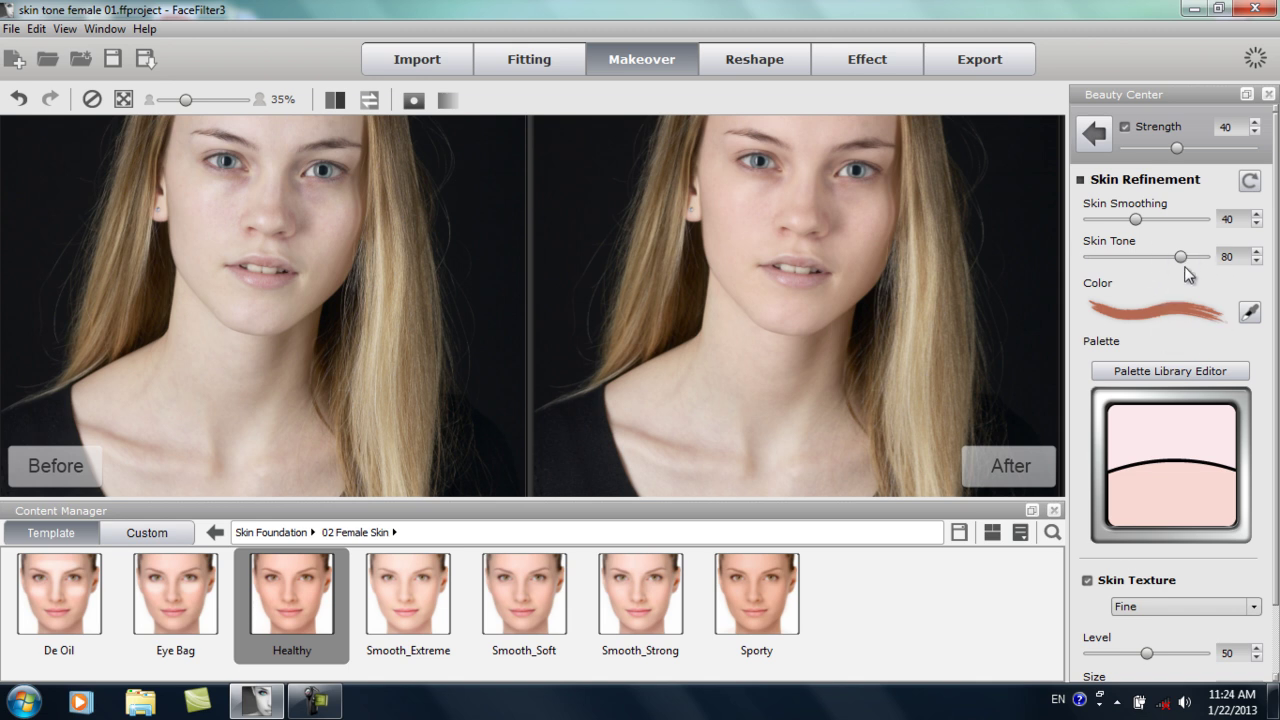
drag(896, 238, 880, 303)
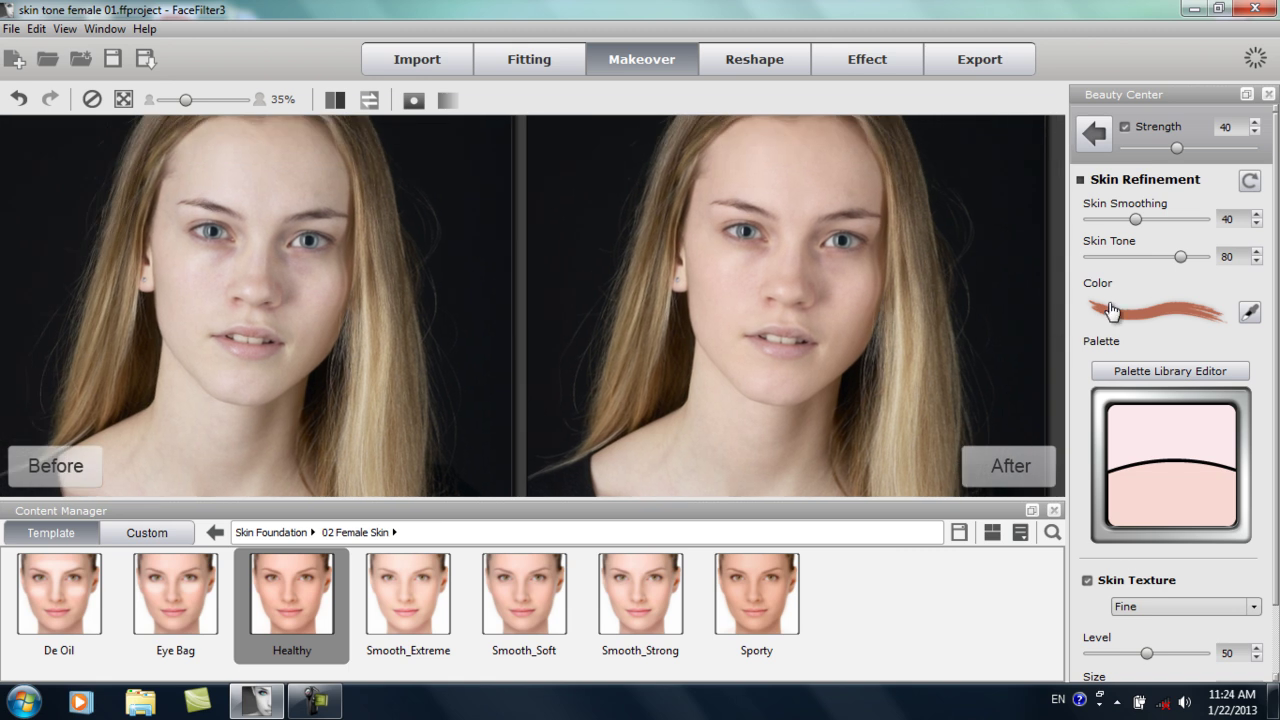
Step: Set the Healthy foundation's Skin Tone to 100 and its Strength to 60
drag(1182, 257, 1212, 258)
drag(1177, 150, 1202, 152)
Step: Open the foundation mask for editing and set the brush to size 41, hardness 83 and strength 76
drag(767, 424, 745, 275)
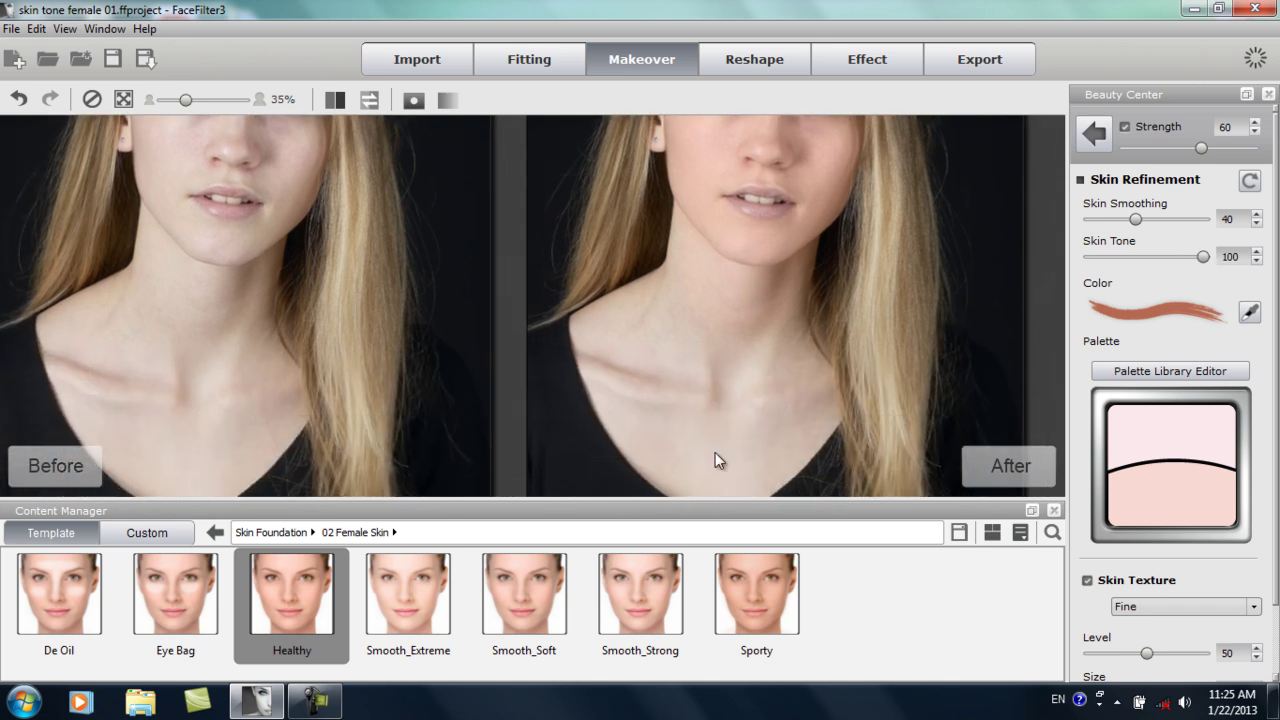
scroll(752, 258, down, 1)
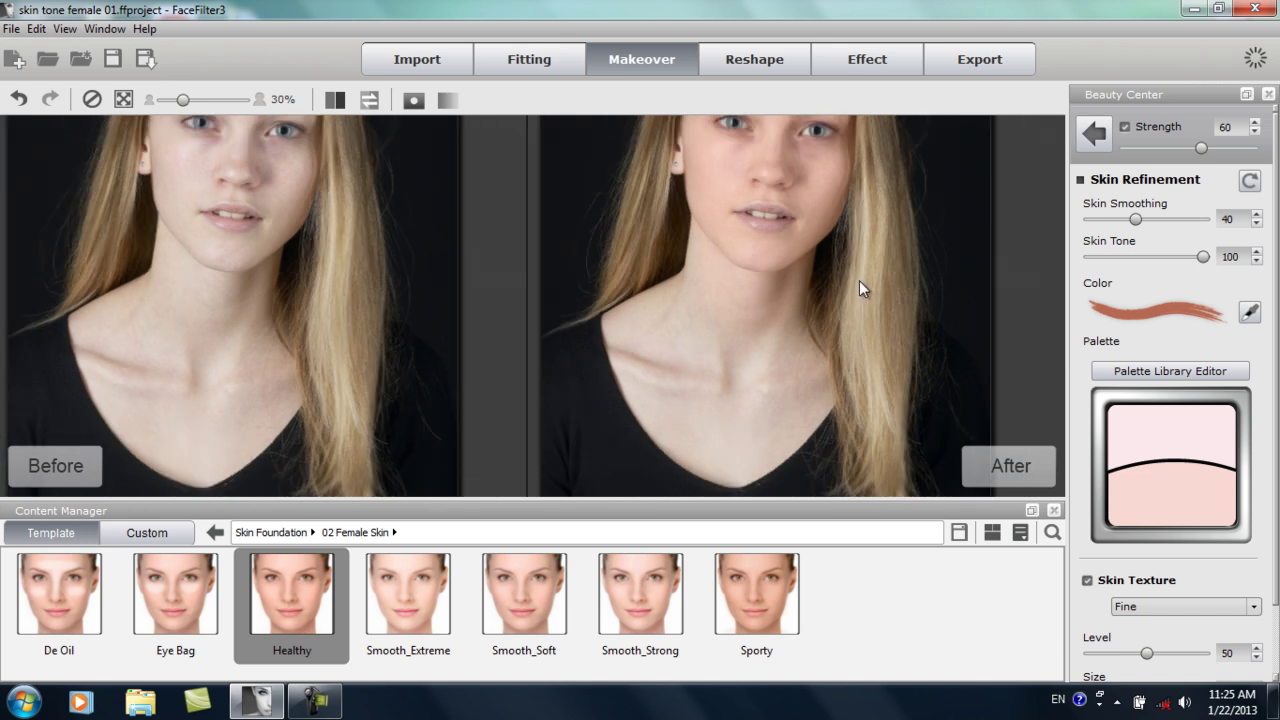
click(414, 100)
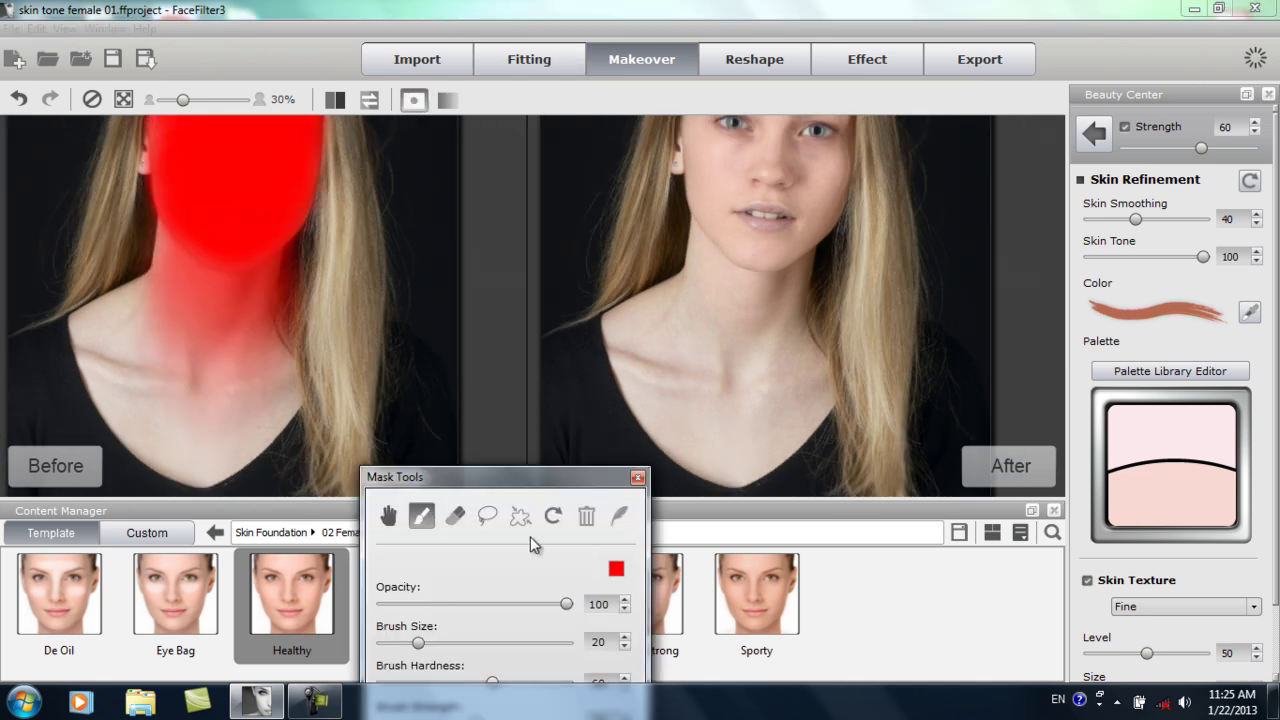
drag(471, 476, 548, 483)
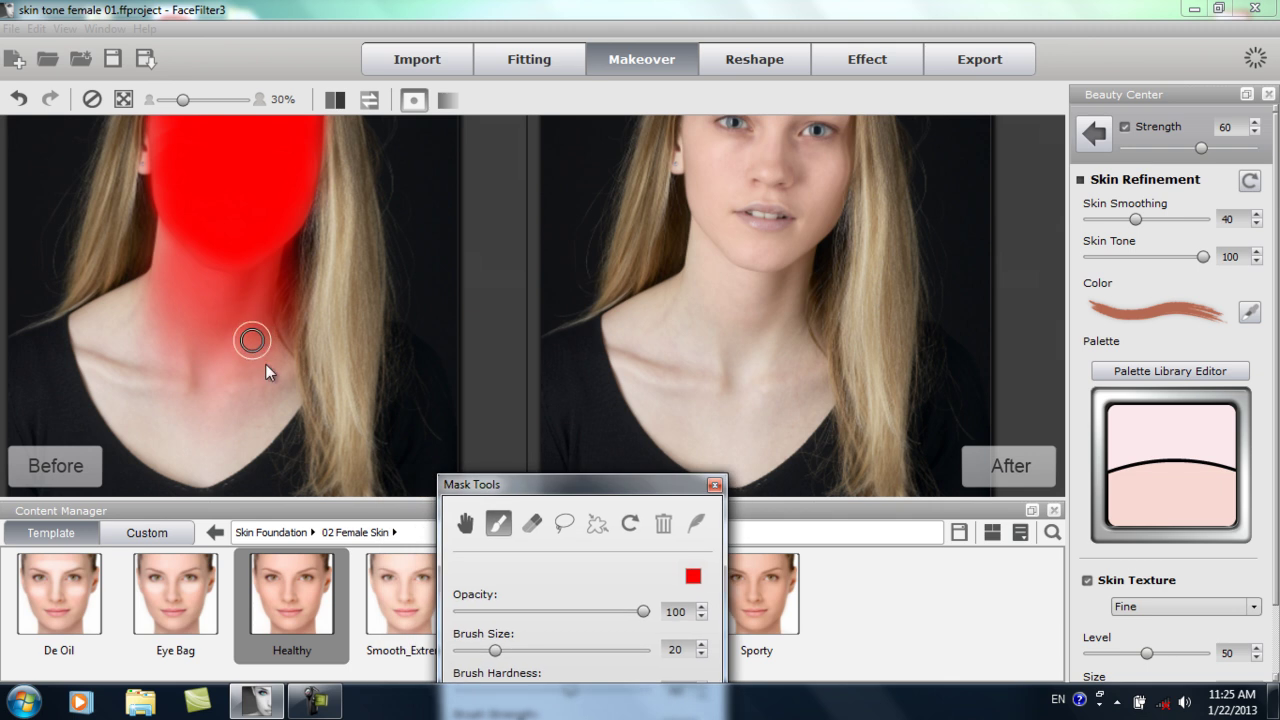
drag(497, 654, 544, 651)
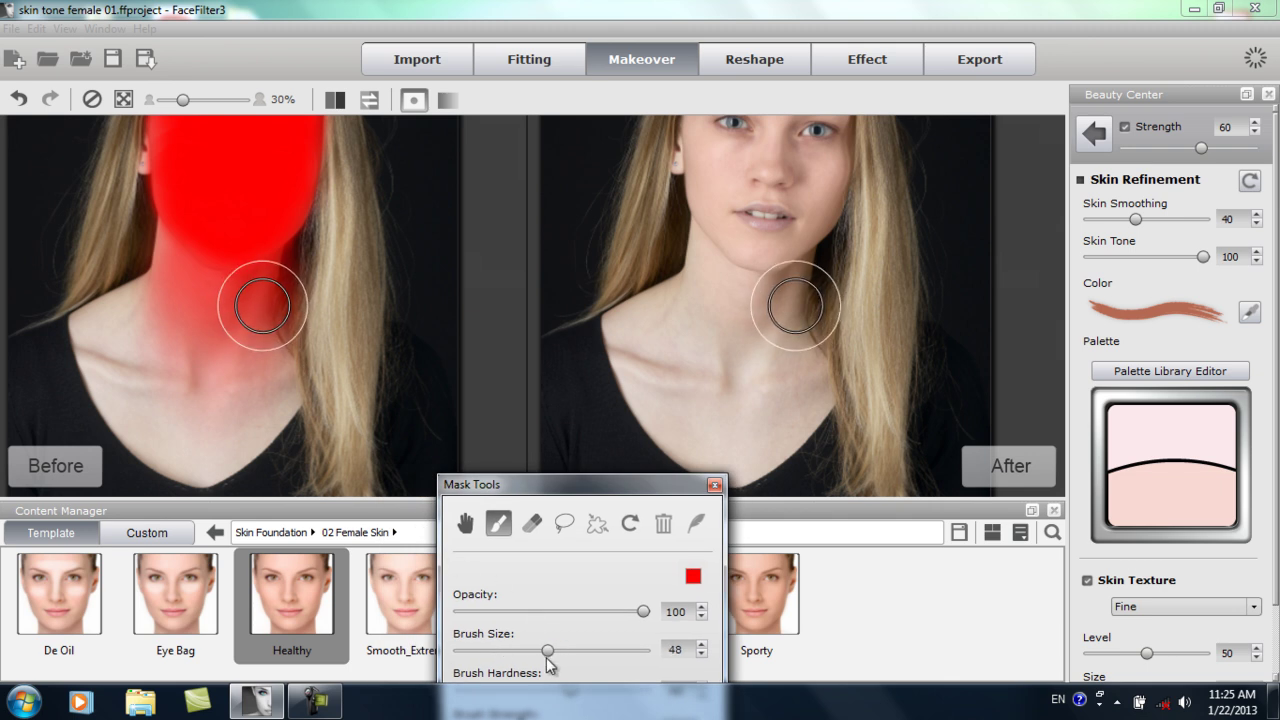
drag(541, 482, 521, 395)
drag(531, 643, 585, 650)
drag(549, 603, 592, 603)
drag(524, 564, 514, 564)
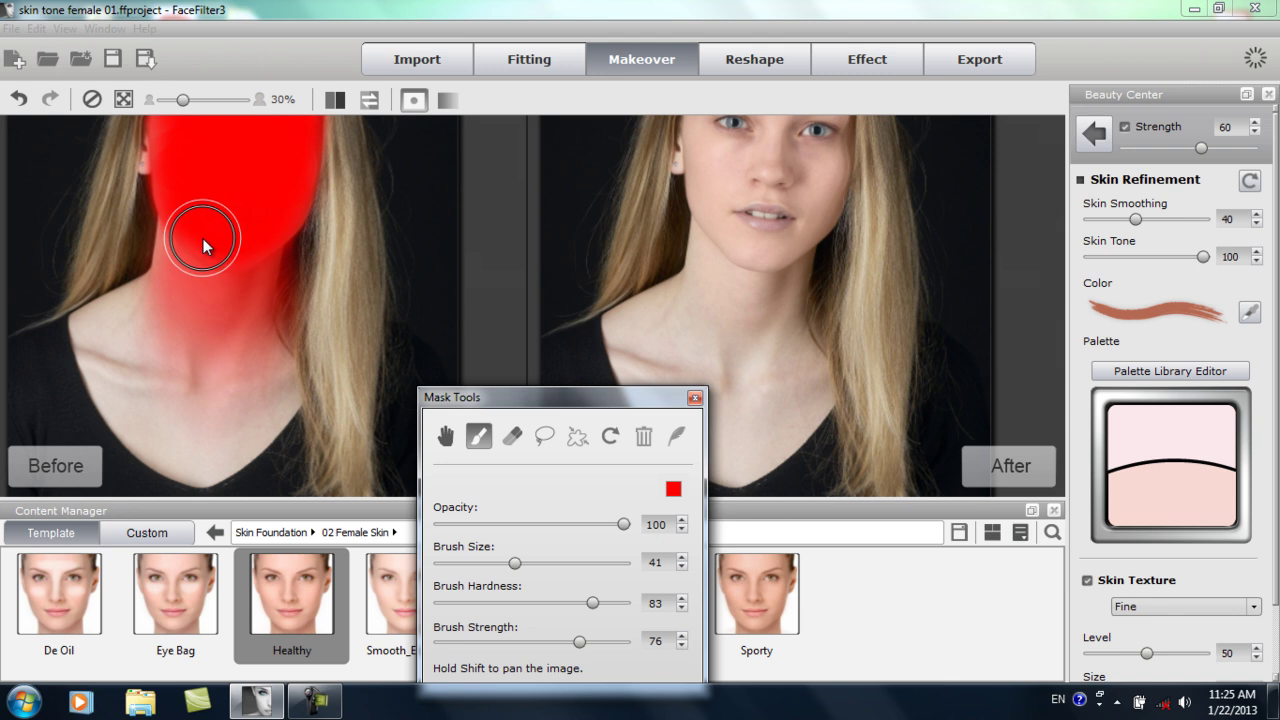
drag(511, 406, 425, 511)
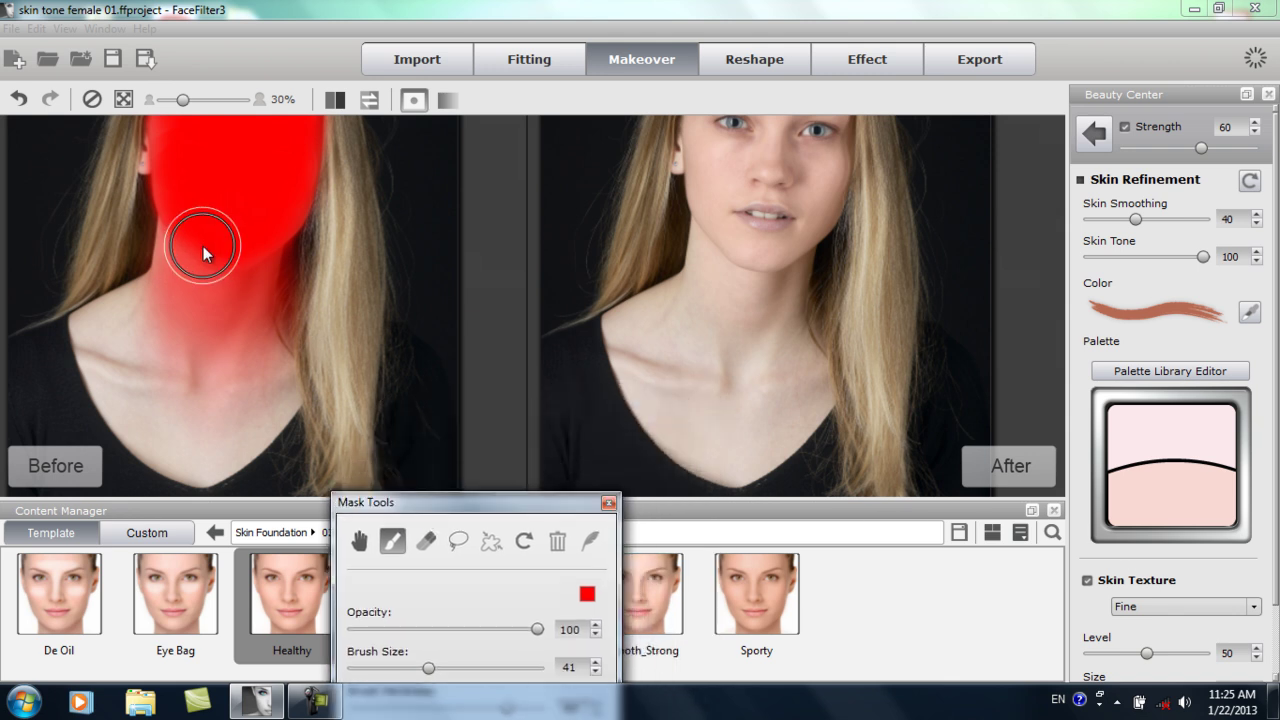
Step: Paint the foundation mask over the whole neck, shoulder and upper chest down to the neckline
click(203, 245)
drag(184, 292, 114, 339)
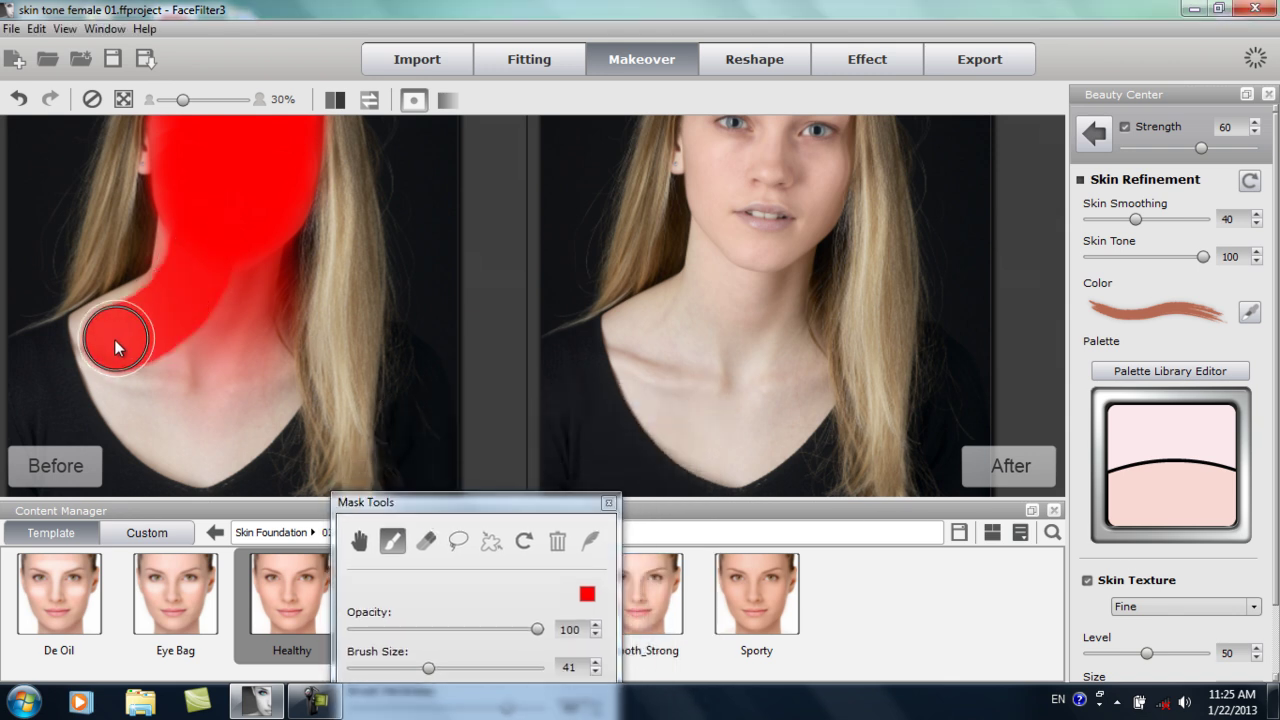
mouse_move(115, 385)
mouse_down()
mouse_move(159, 444)
mouse_move(198, 457)
mouse_move(231, 430)
mouse_move(270, 380)
mouse_move(246, 268)
mouse_move(190, 423)
mouse_move(196, 365)
mouse_move(165, 373)
mouse_up()
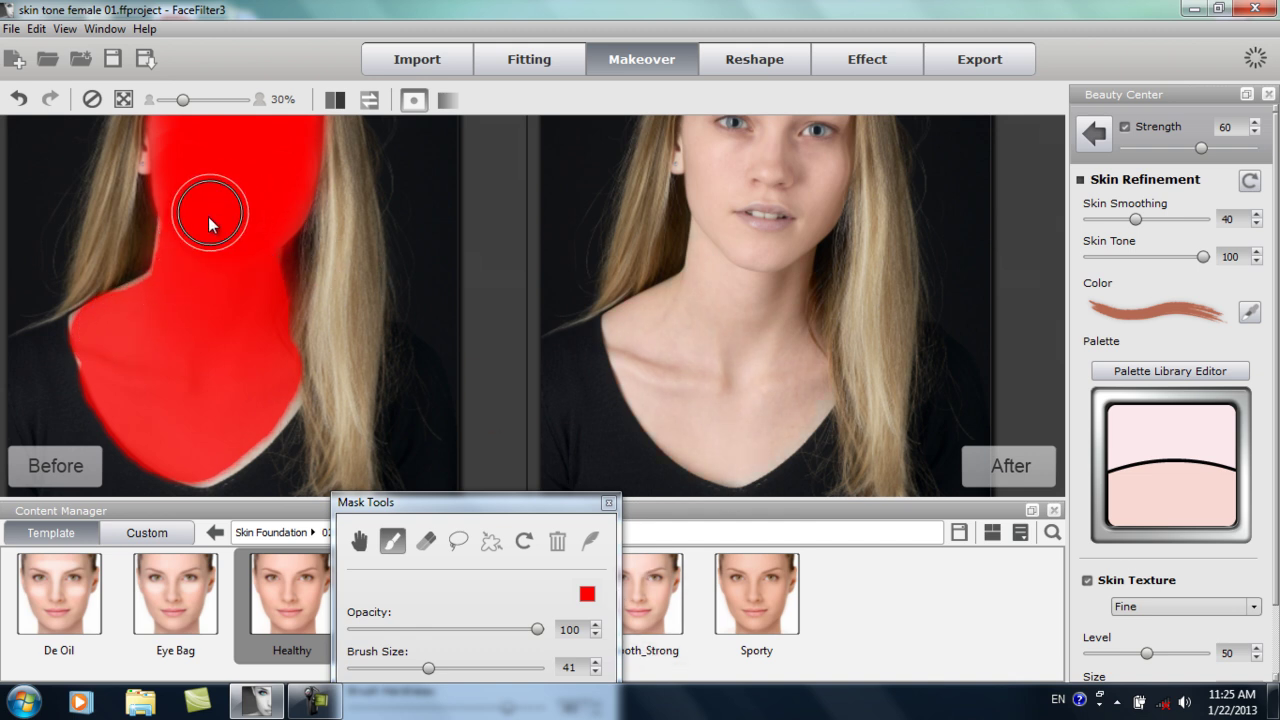
mouse_move(187, 303)
mouse_down()
mouse_move(155, 352)
mouse_move(176, 397)
mouse_move(209, 412)
mouse_move(225, 375)
mouse_move(210, 341)
mouse_move(252, 317)
mouse_up()
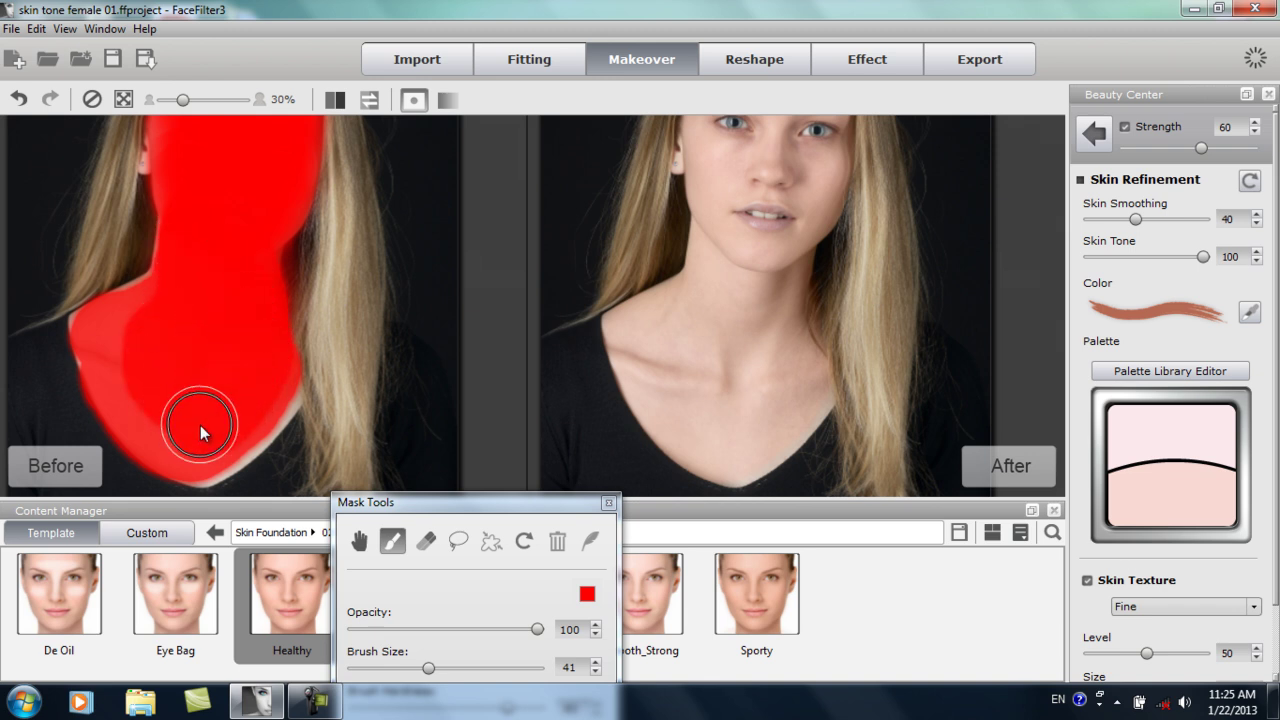
mouse_move(146, 389)
mouse_down()
mouse_move(116, 350)
mouse_move(191, 421)
mouse_move(264, 411)
mouse_move(274, 380)
mouse_up()
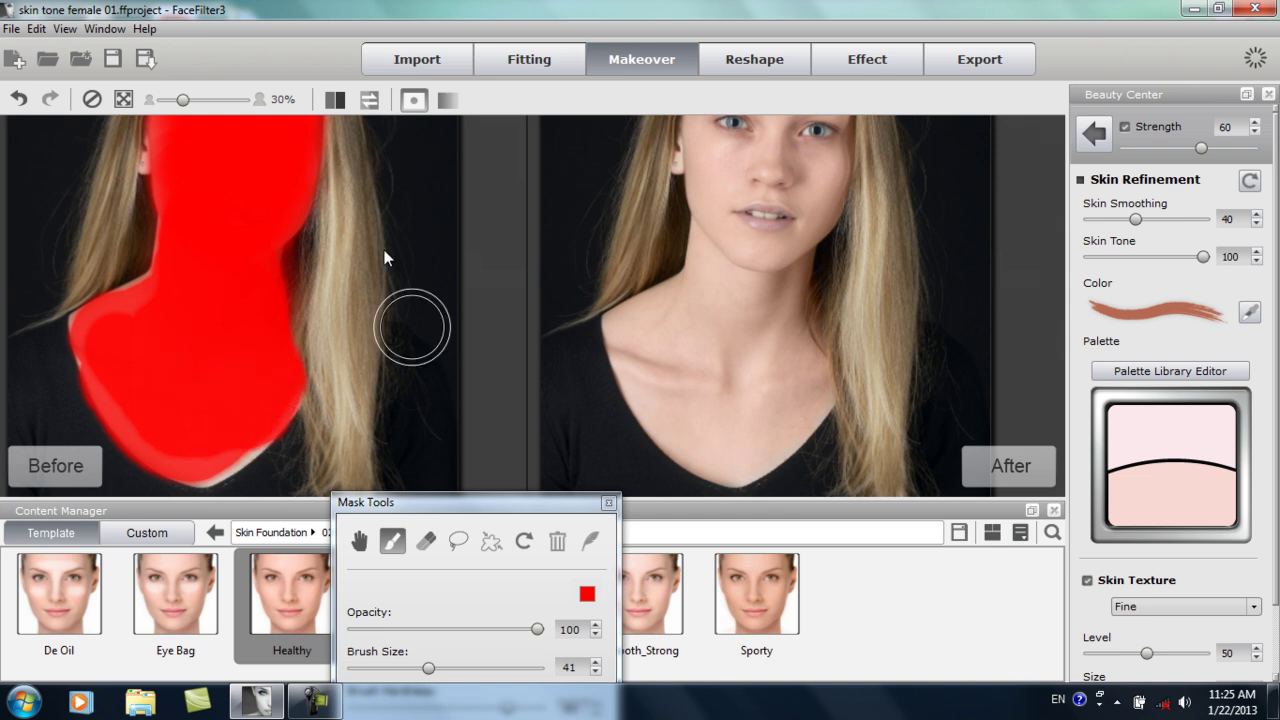
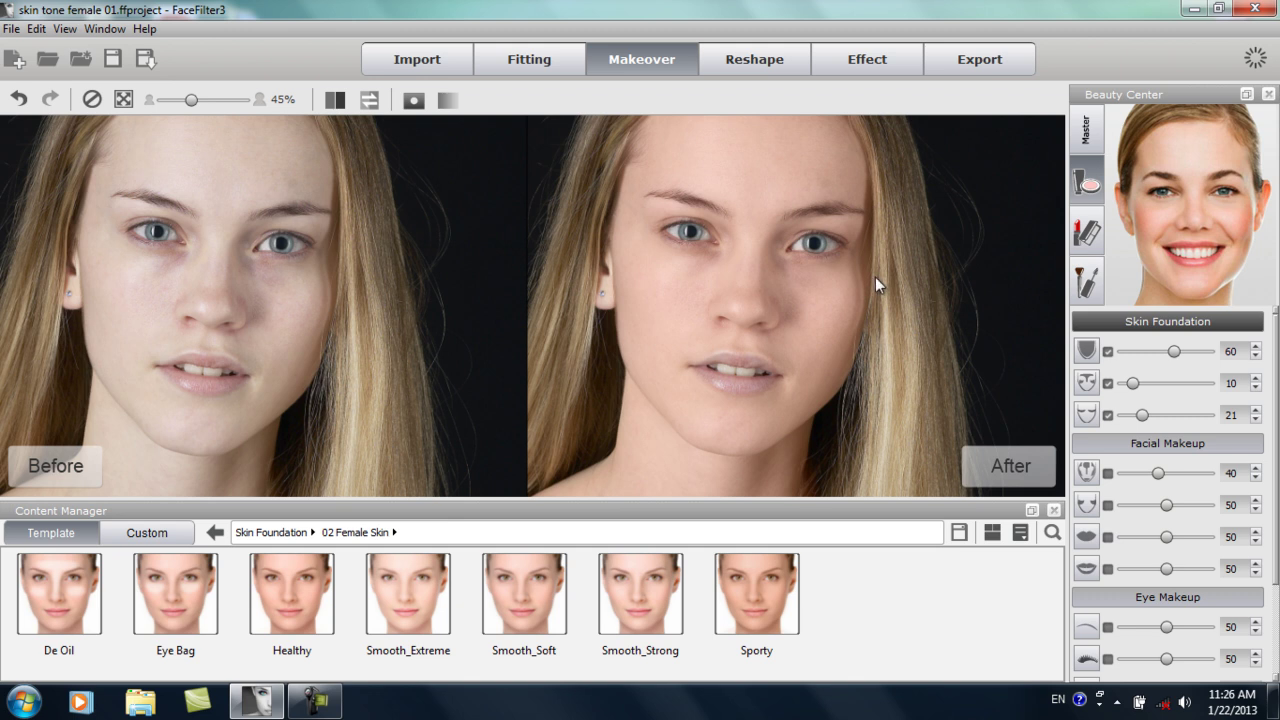
Step: Reopen the skin refinement settings and raise the Fine skin texture's Level to 91
scroll(875, 277, up, 3)
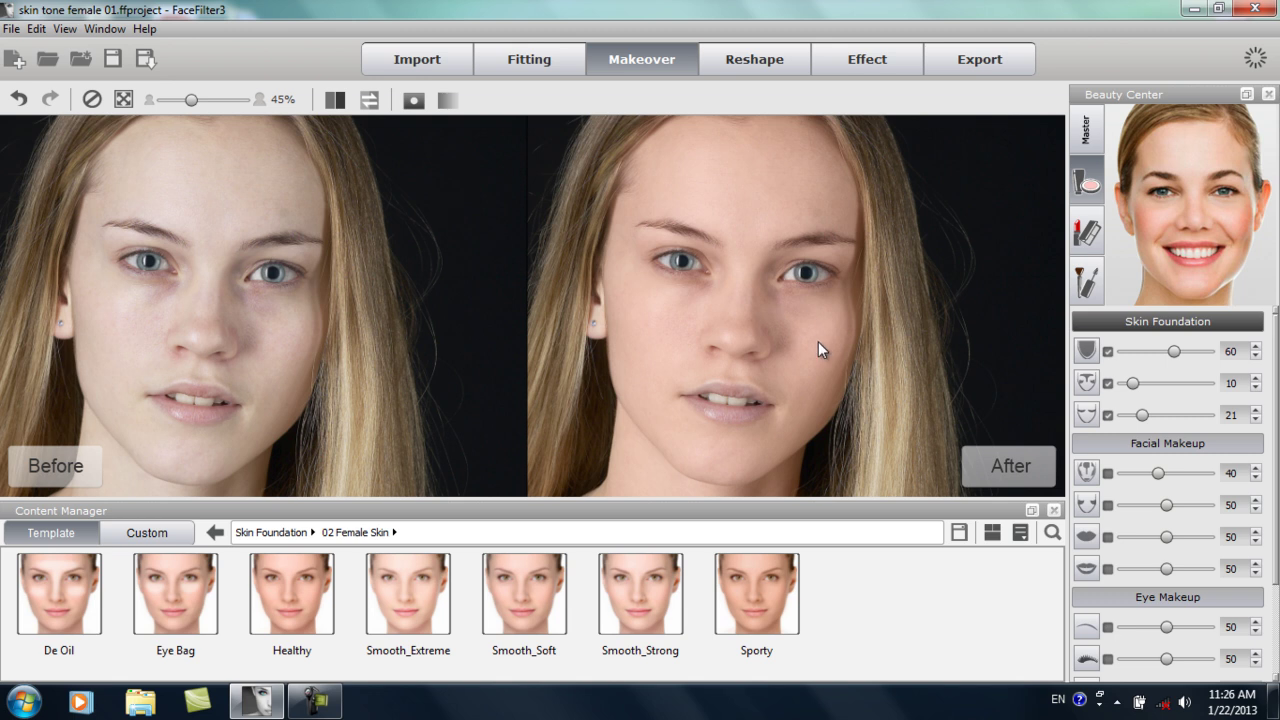
scroll(1275, 402, down, 2)
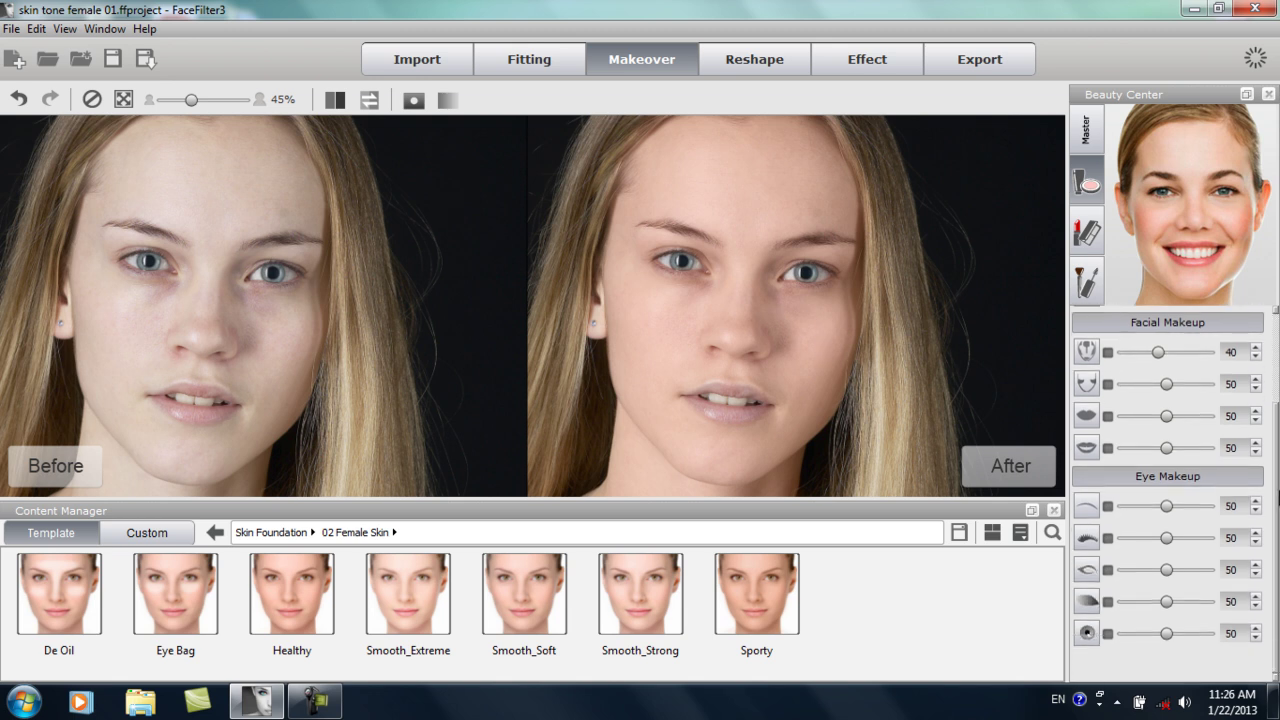
scroll(1276, 400, up, 2)
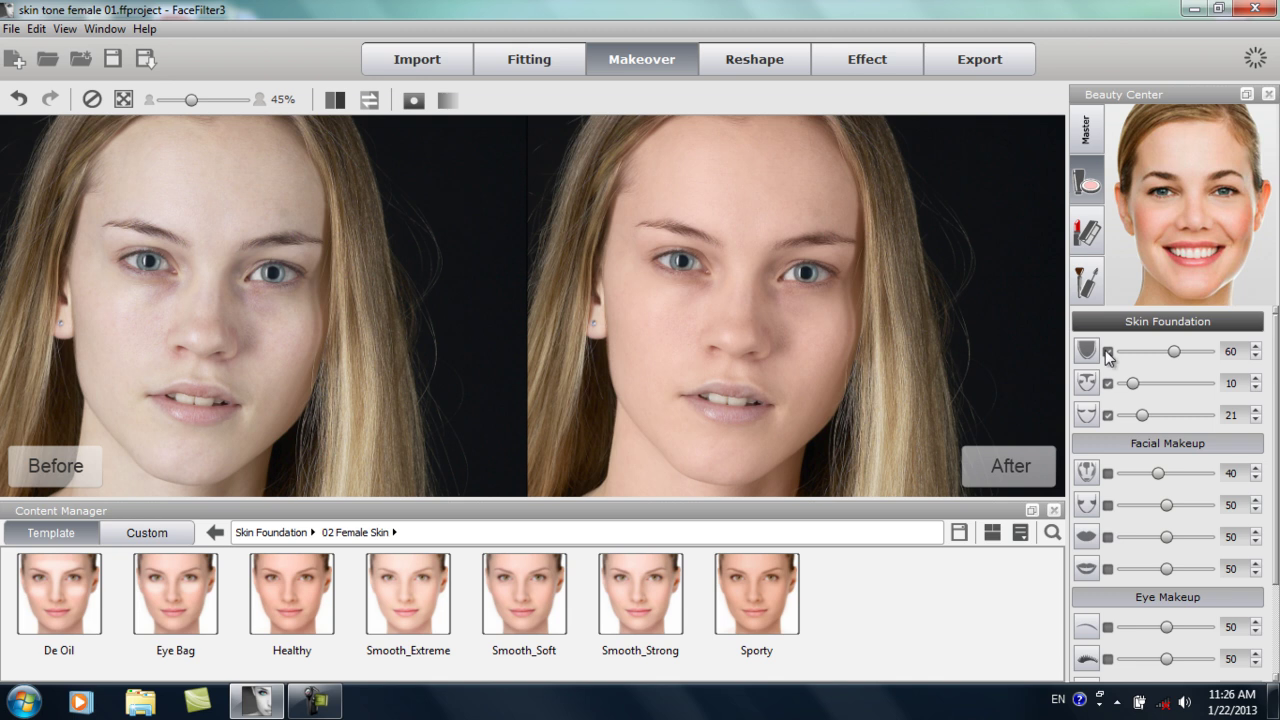
click(1088, 352)
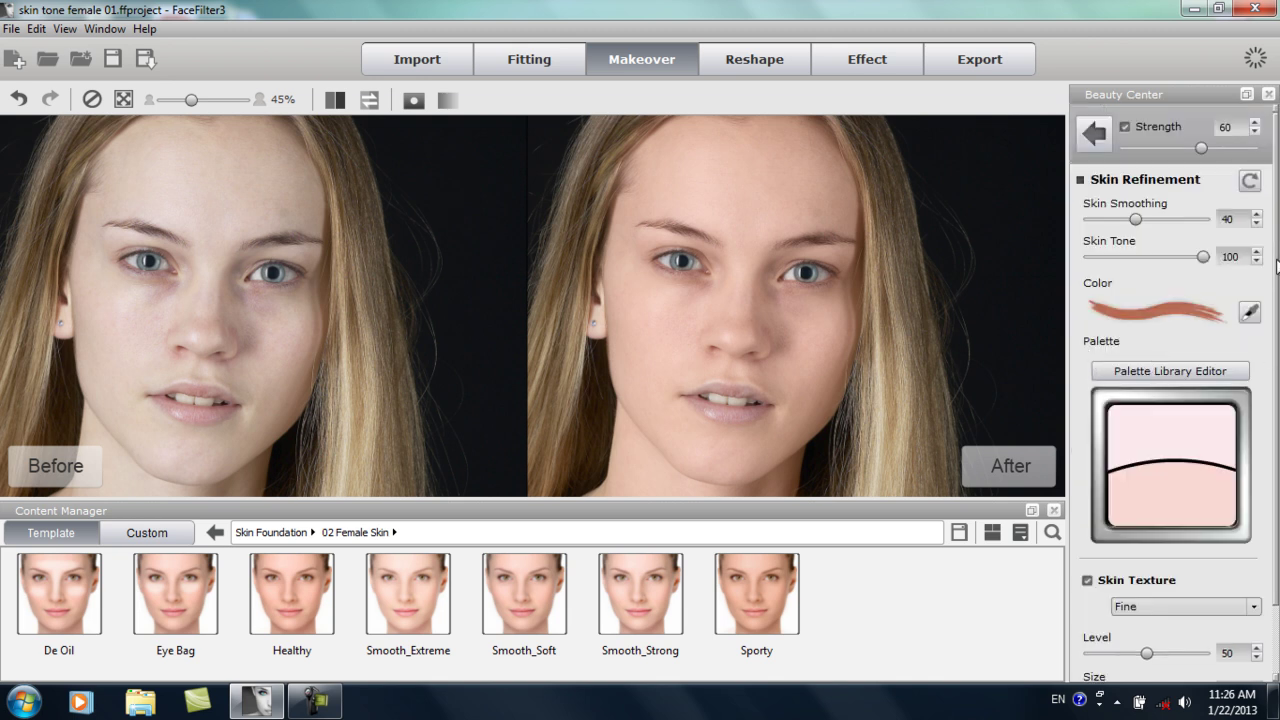
scroll(1276, 262, down, 2)
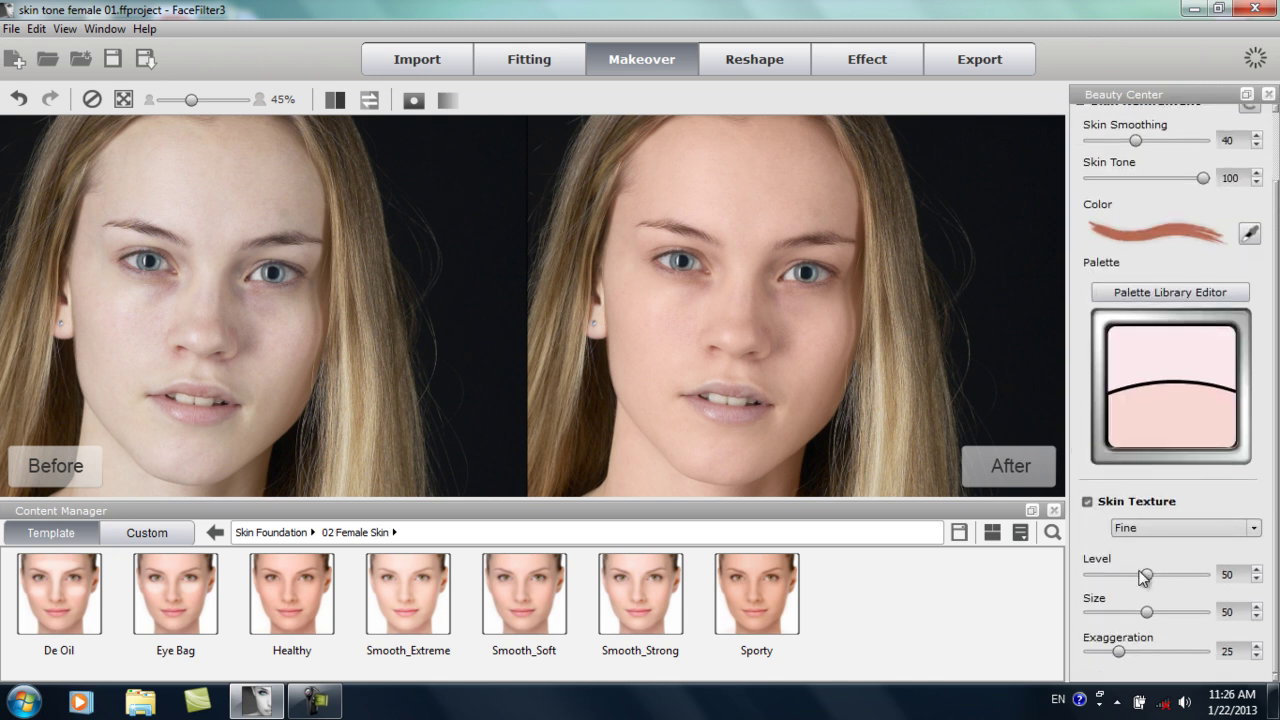
scroll(822, 381, up, 4)
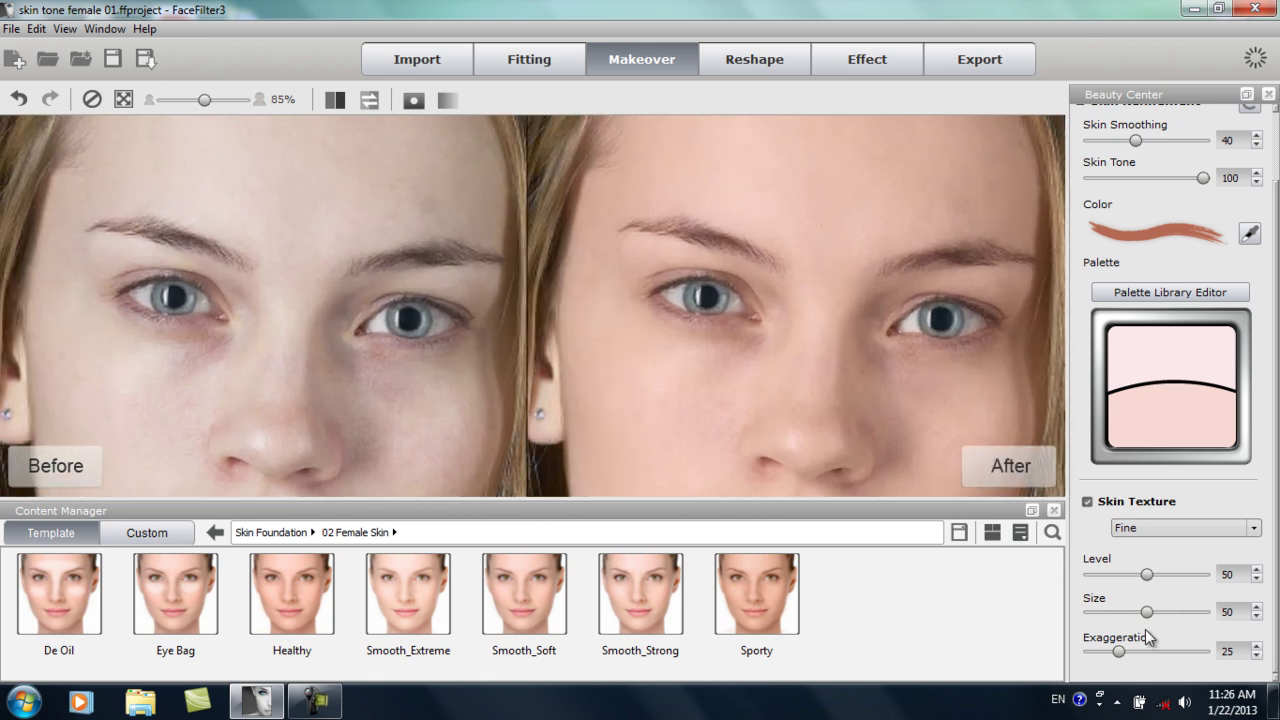
drag(1147, 575, 1193, 576)
Step: Set the skin texture's Exaggeration to 57 while checking the forehead and eye area
drag(814, 346, 824, 283)
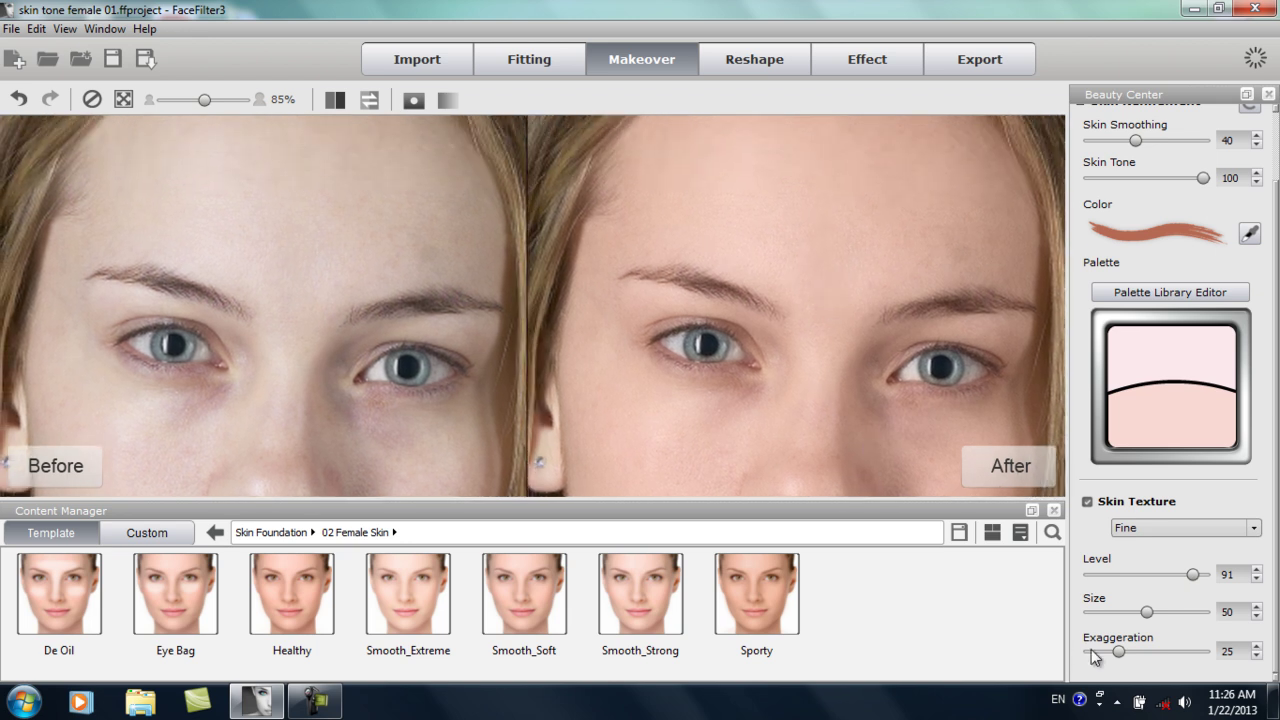
drag(1120, 651, 1140, 652)
drag(1141, 652, 1205, 652)
drag(1202, 658, 1155, 662)
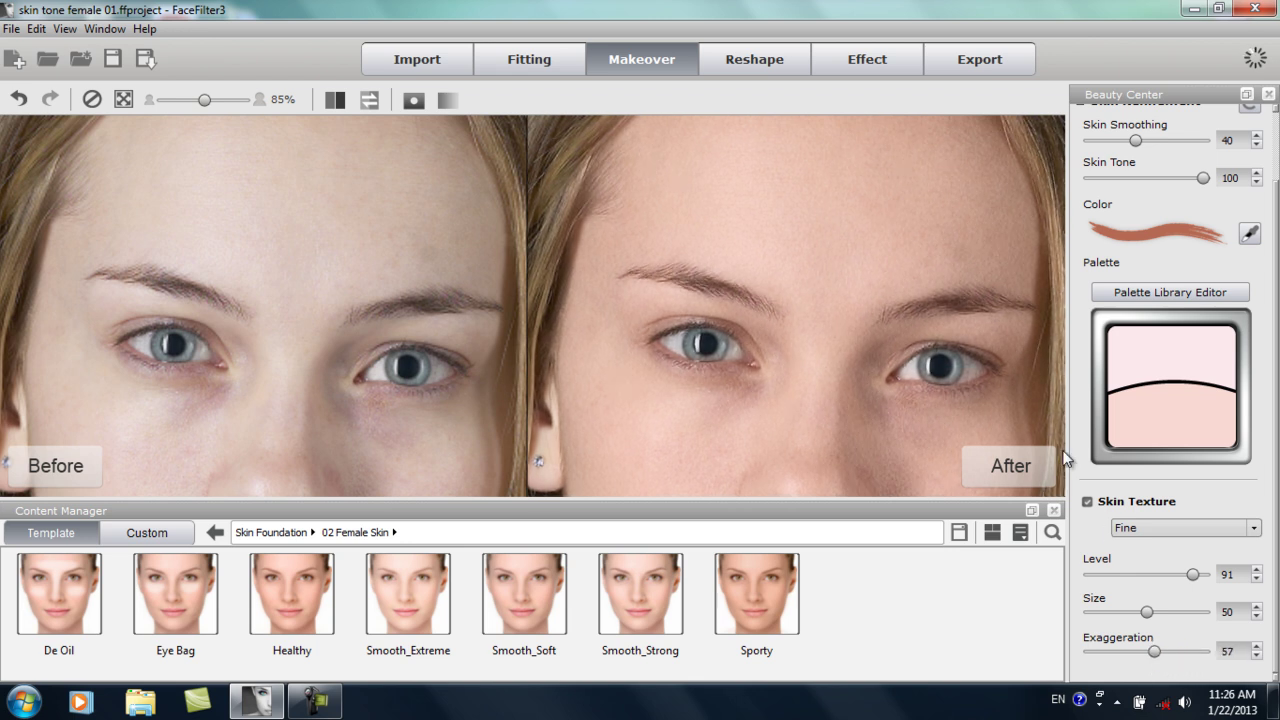
Step: Extend the foundation mask over the visible ear with the brush and finish mask editing
scroll(797, 325, down, 2)
drag(806, 374, 782, 270)
scroll(783, 280, down, 1)
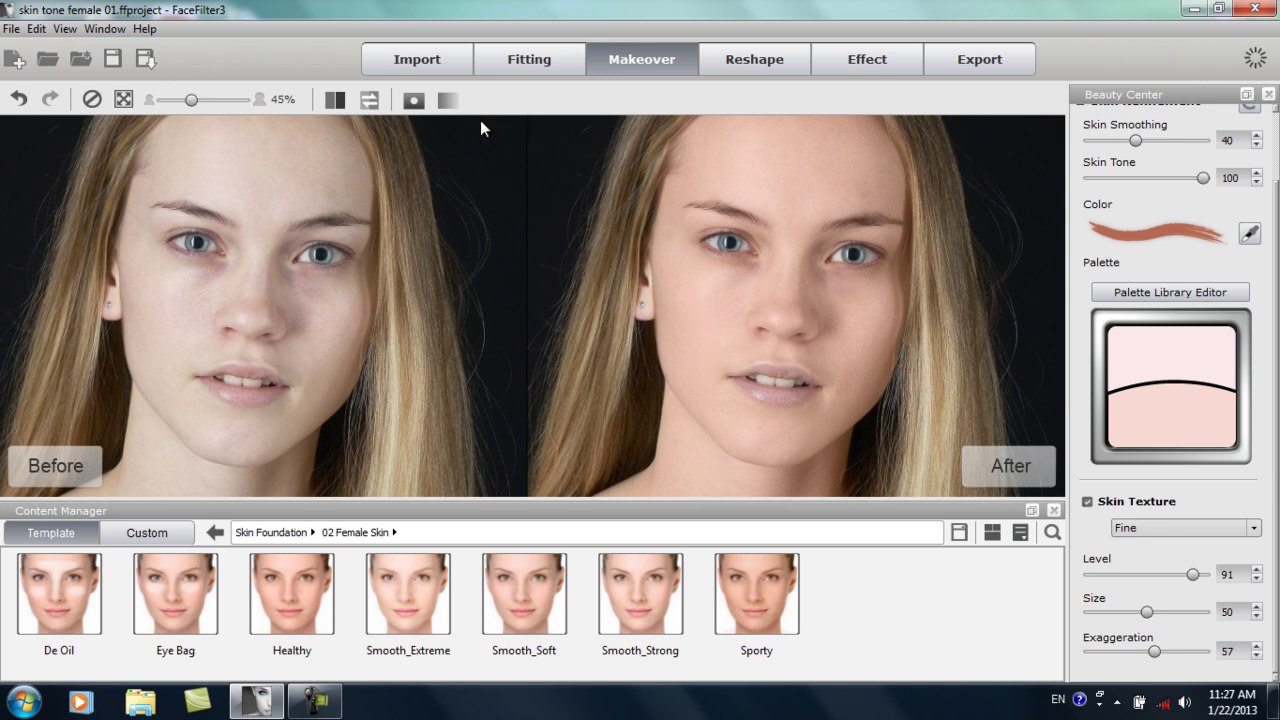
click(414, 101)
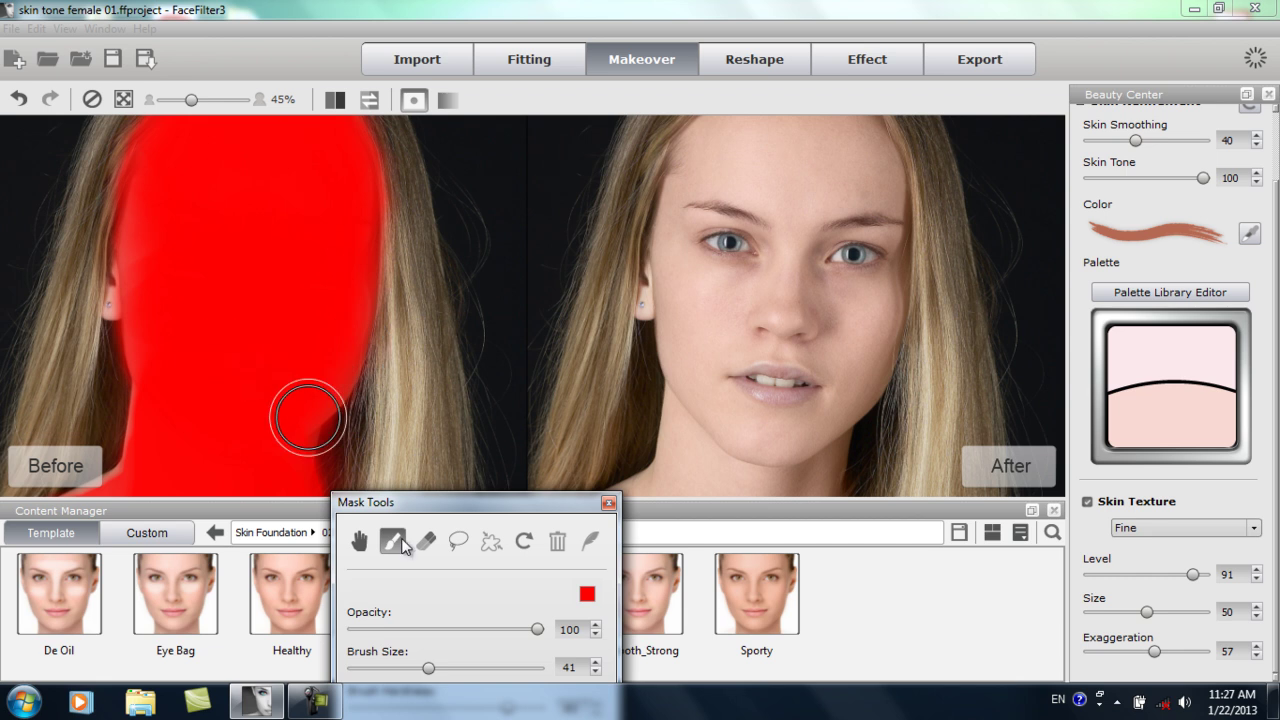
click(123, 280)
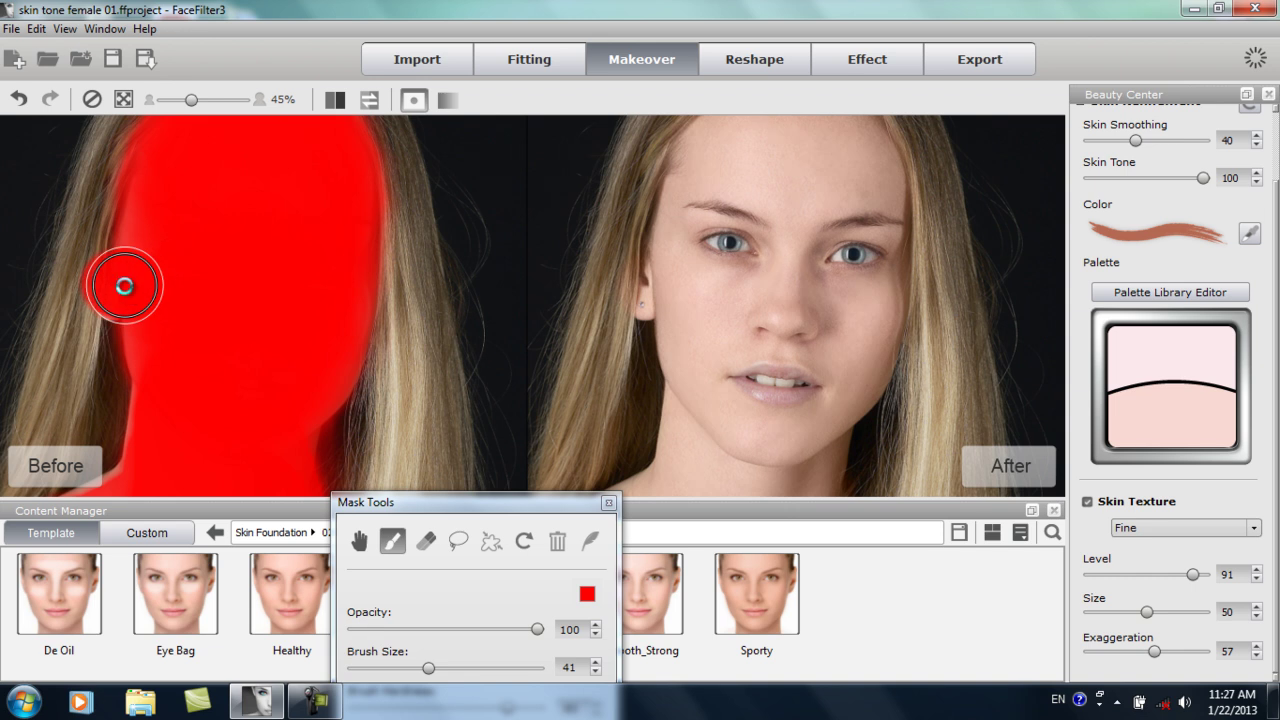
click(608, 504)
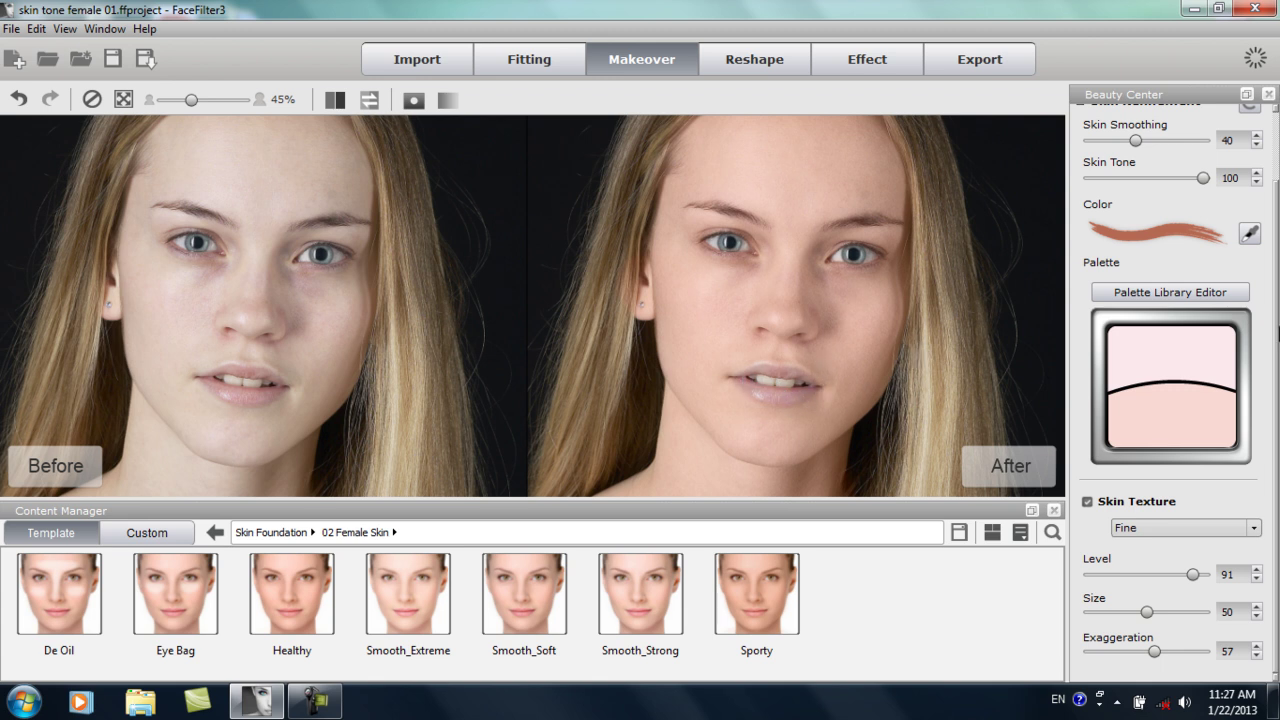
Step: Apply the Nude lip template from the 03 Light Color lips collection
scroll(1277, 345, up, 3)
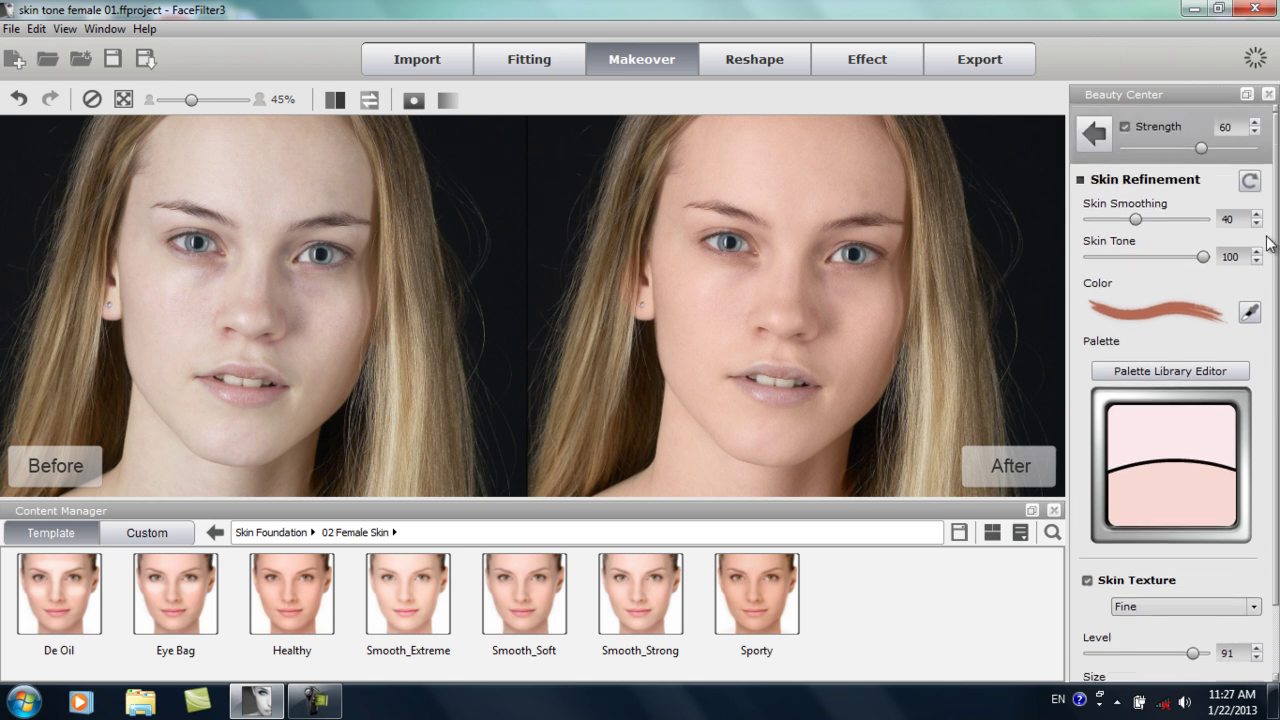
click(1095, 136)
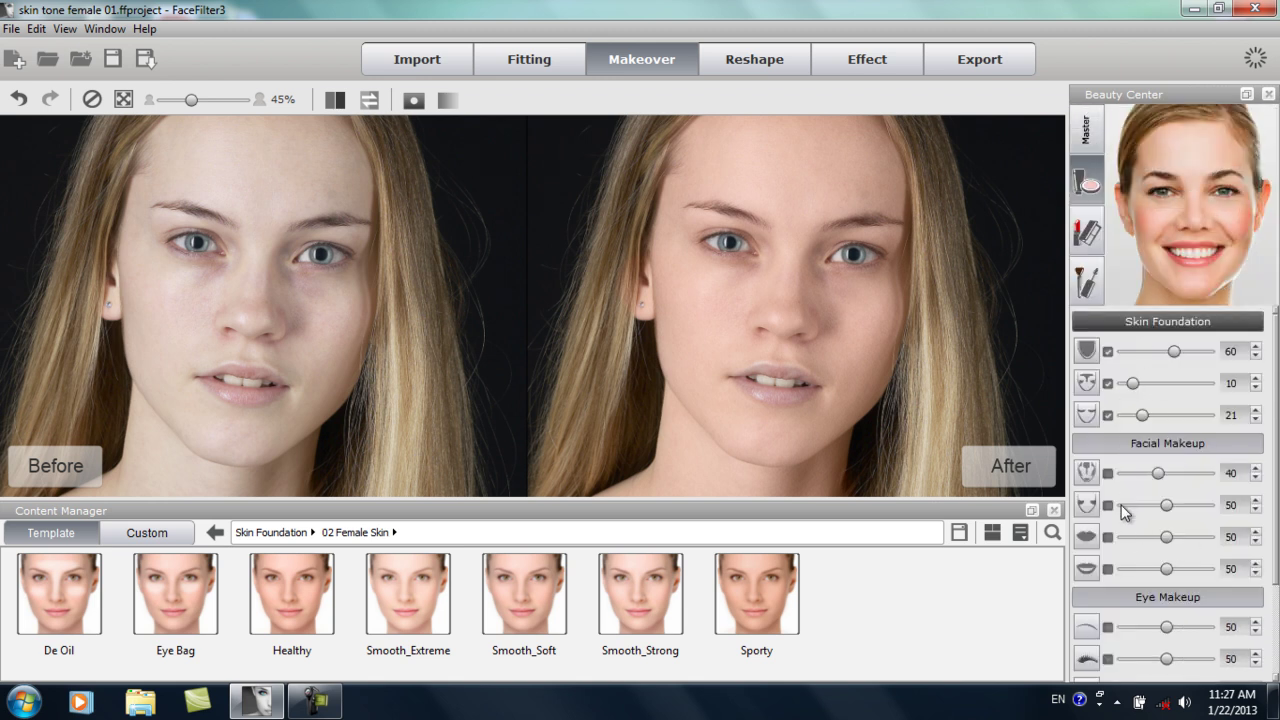
click(1086, 536)
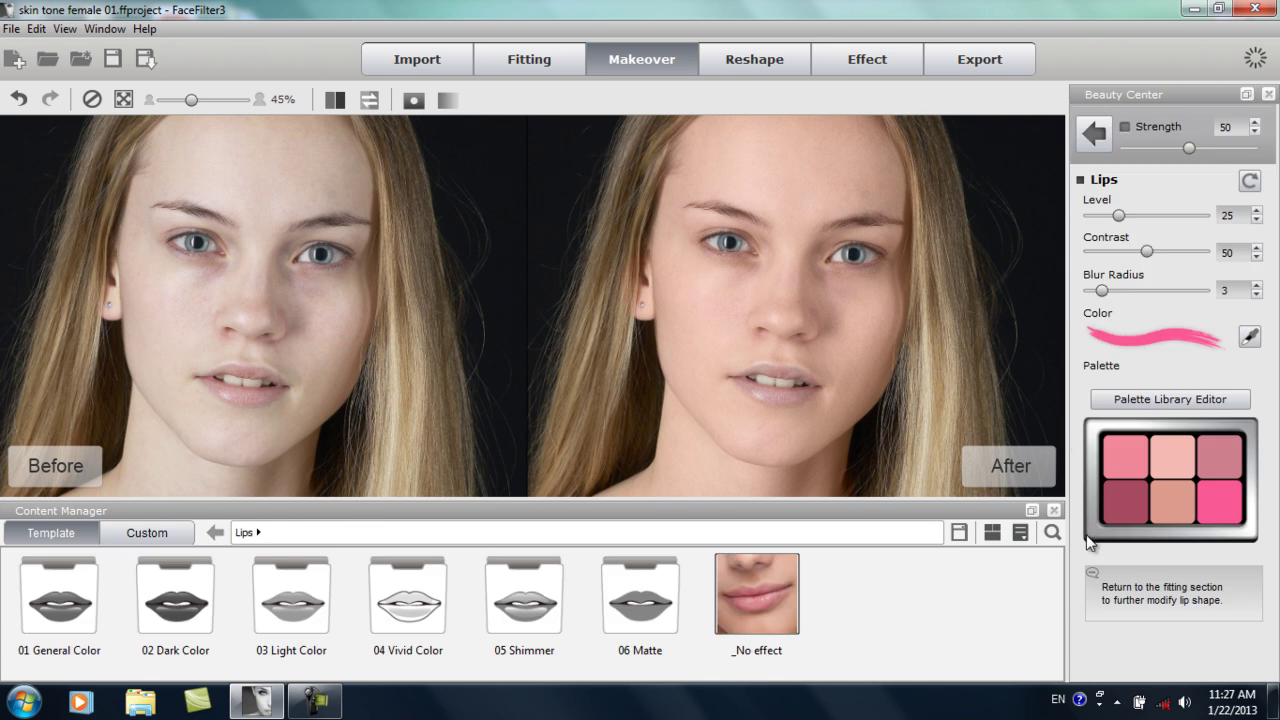
double_click(306, 598)
click(541, 594)
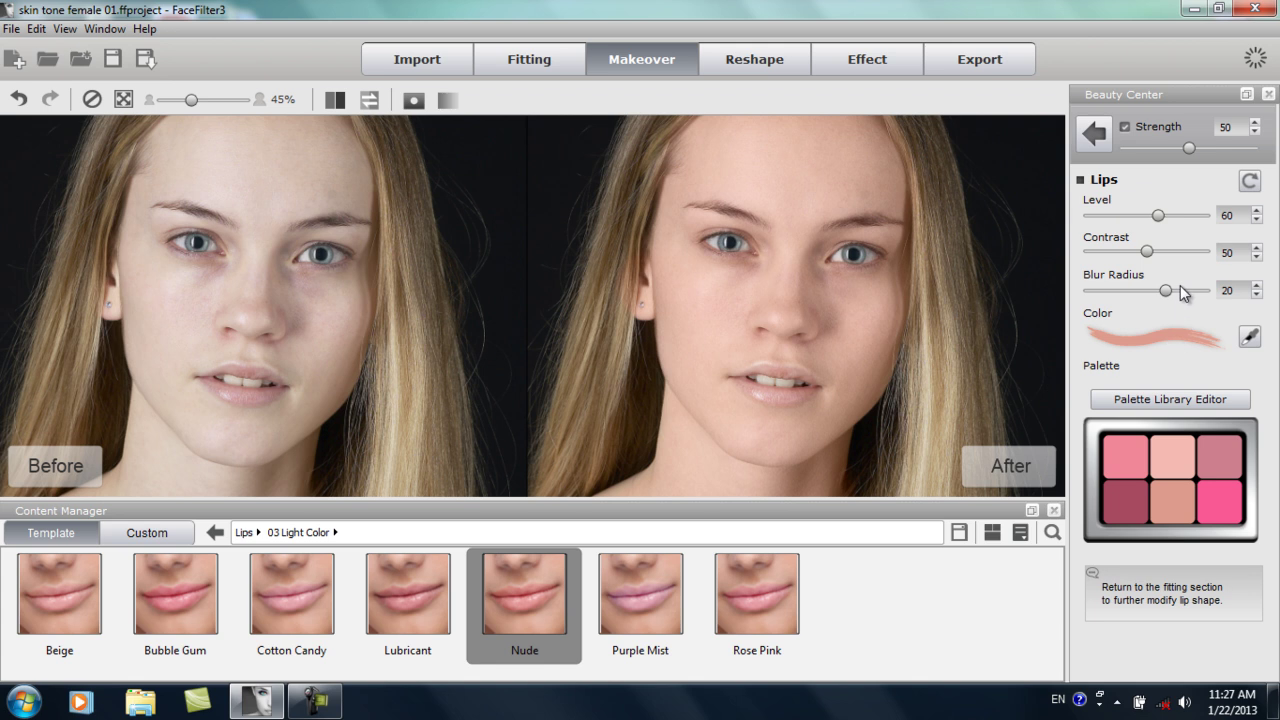
Step: Change the lip color to the palette's light pink, with Strength 52, Level 70 and Blur Radius 19
drag(1158, 216, 1188, 222)
drag(1188, 148, 1192, 148)
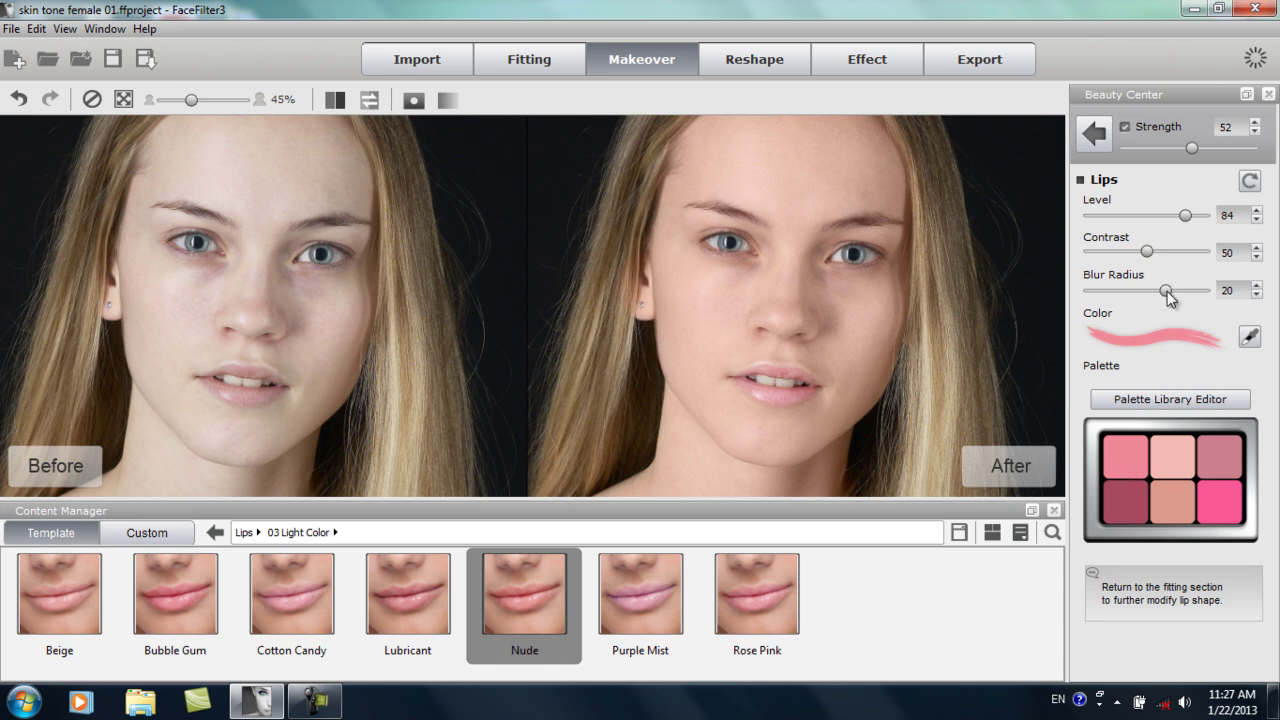
drag(1166, 290, 1155, 290)
drag(1155, 290, 1147, 290)
drag(1185, 215, 1173, 216)
drag(1147, 290, 1164, 293)
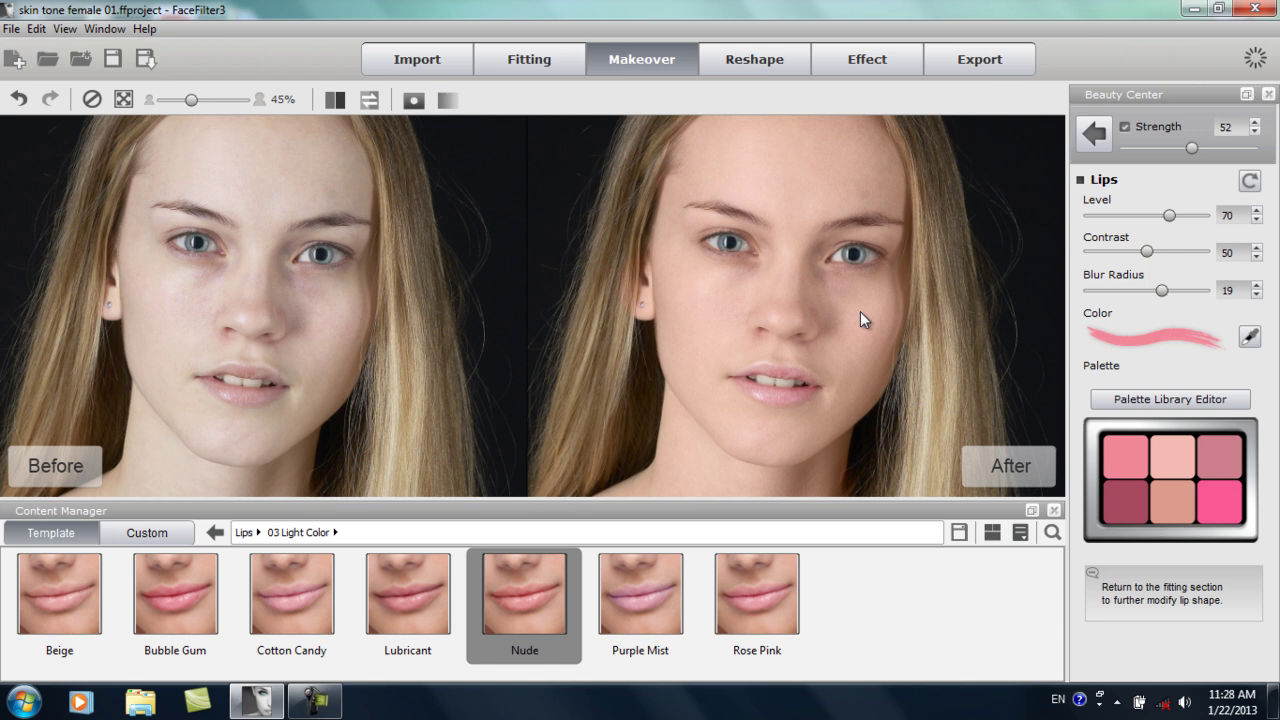
Step: Hide the Beauty Center and Content Manager, and inspect the result in a single-portrait split comparison, moving the divider past the face
key(F6)
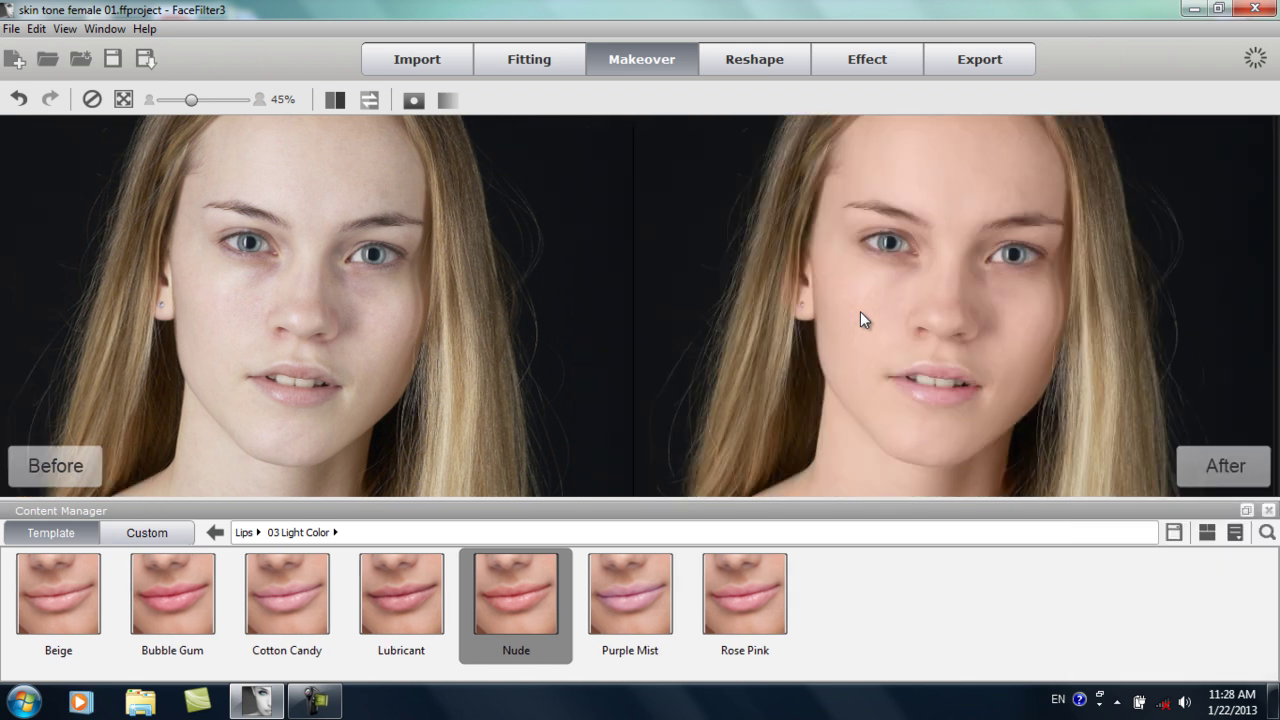
key(F5)
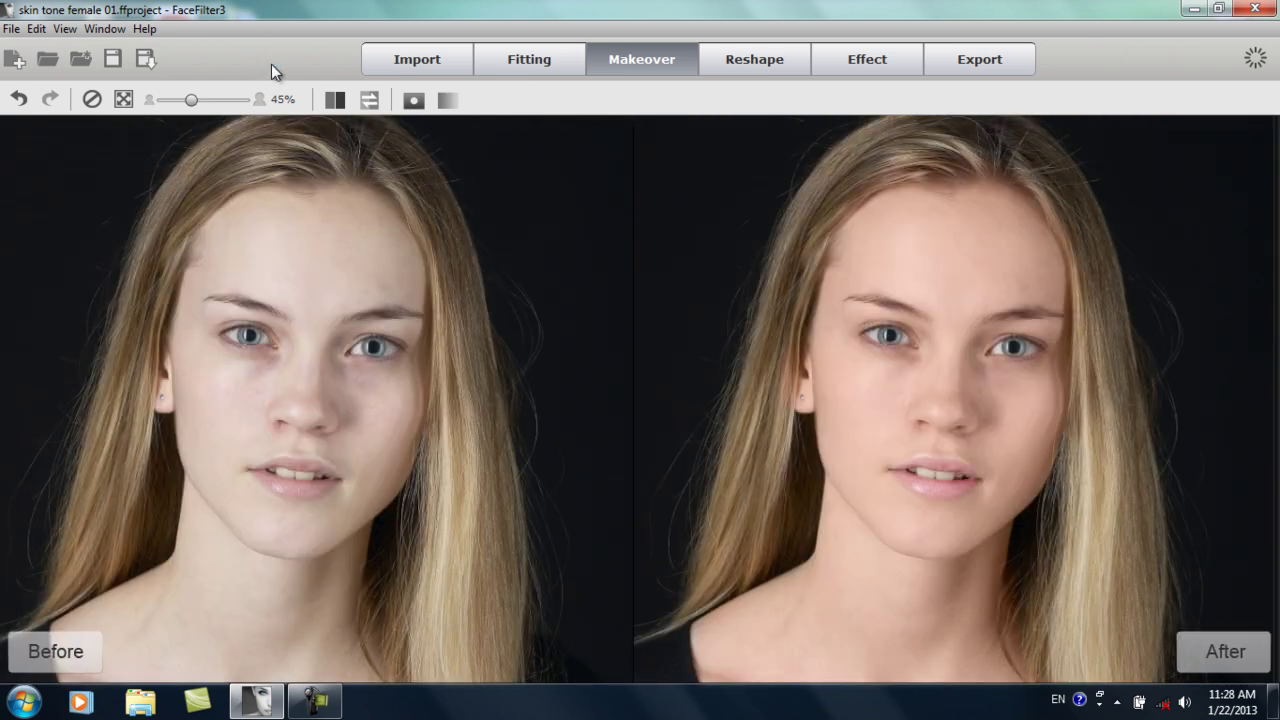
click(333, 101)
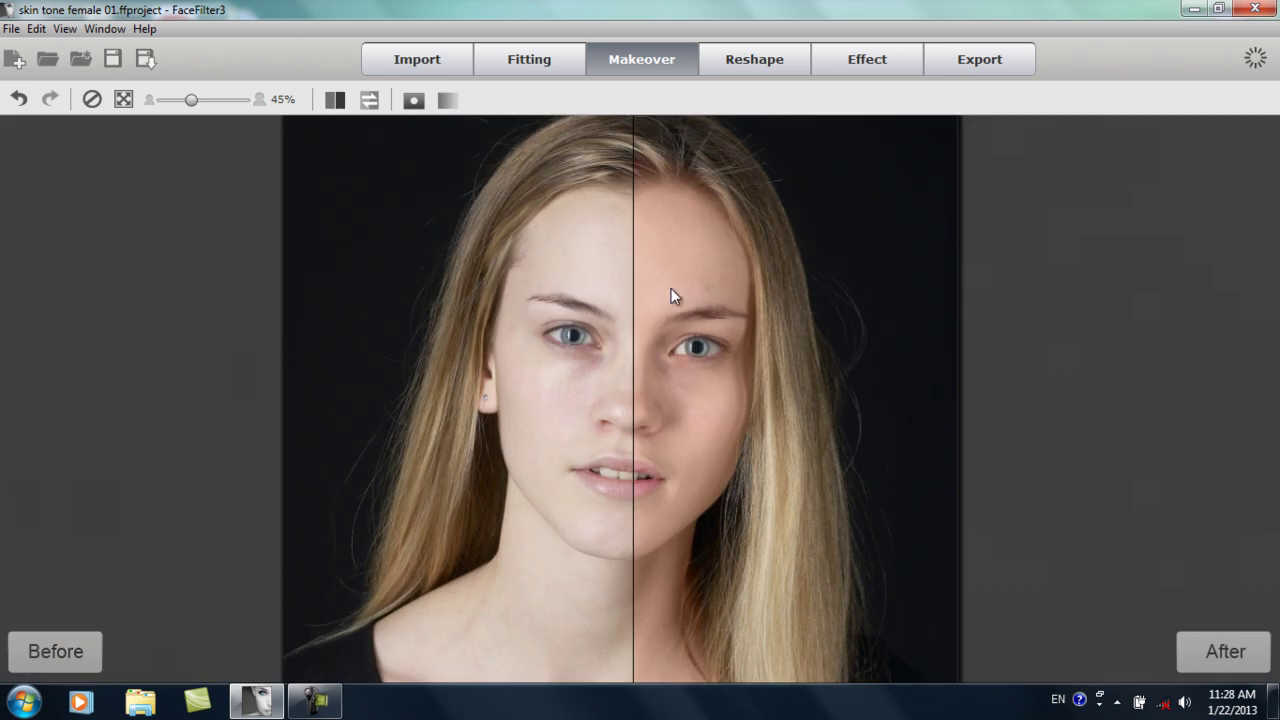
drag(636, 282, 343, 560)
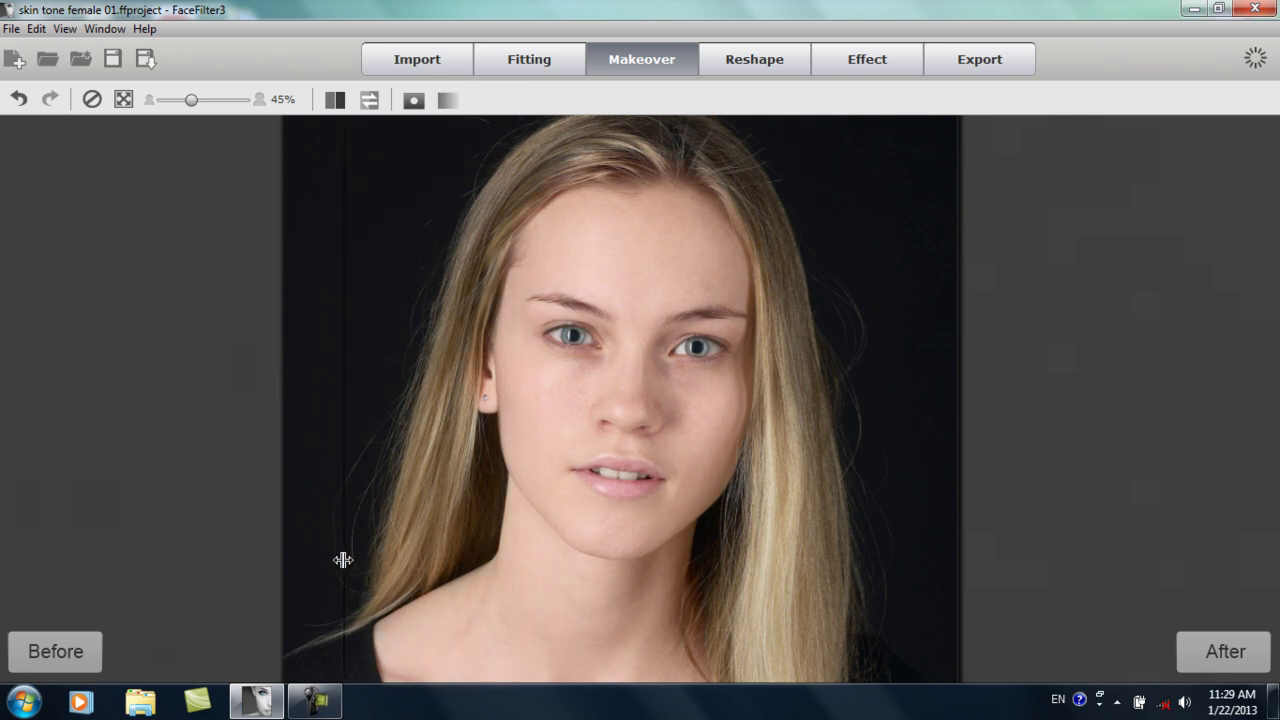